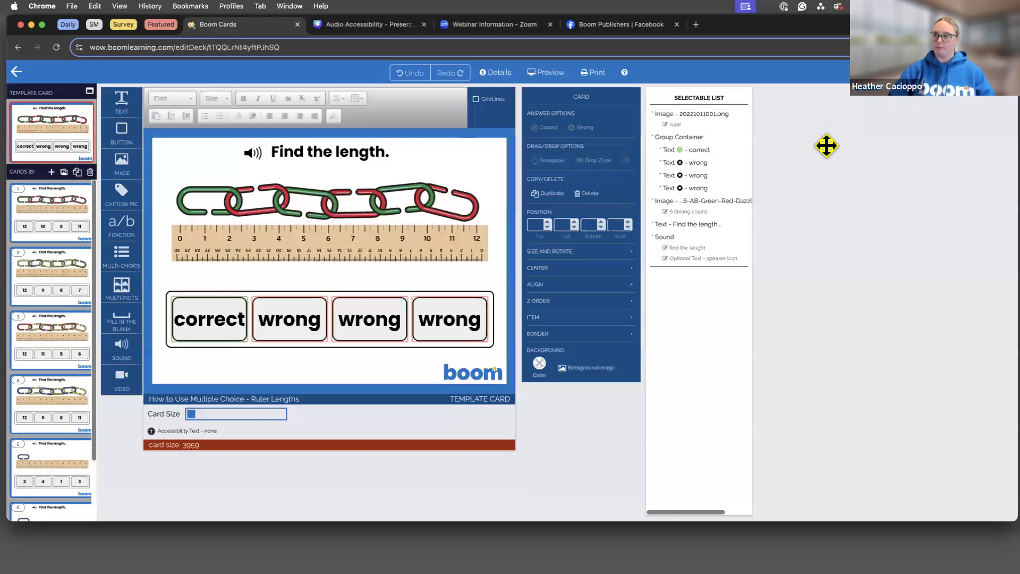
- Set the accessibility text of the template card's sound to "find the length.", keeping "speaker icon" as its image description
key("super+equal")
key("super+equal")
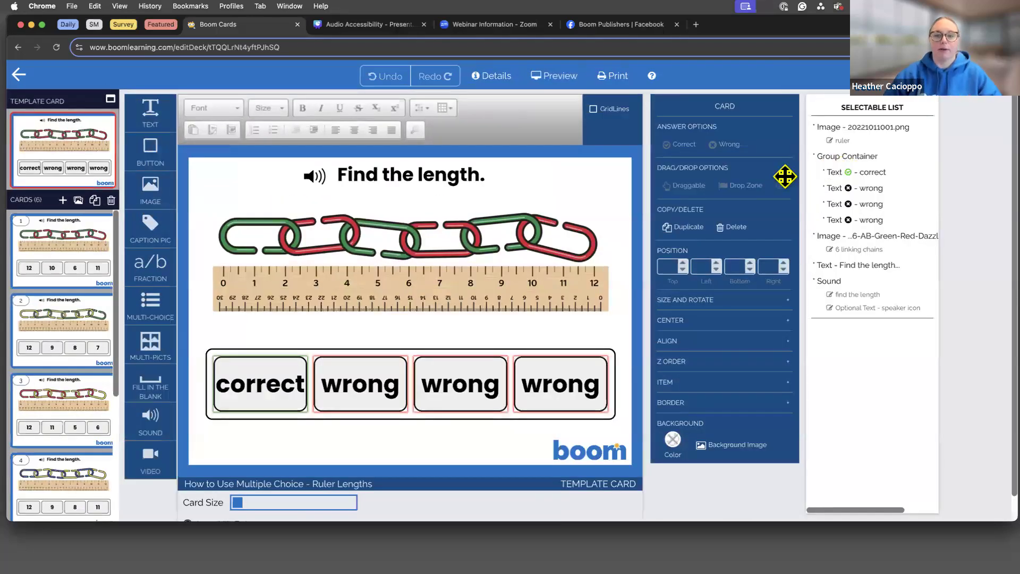
left_click(73, 132)
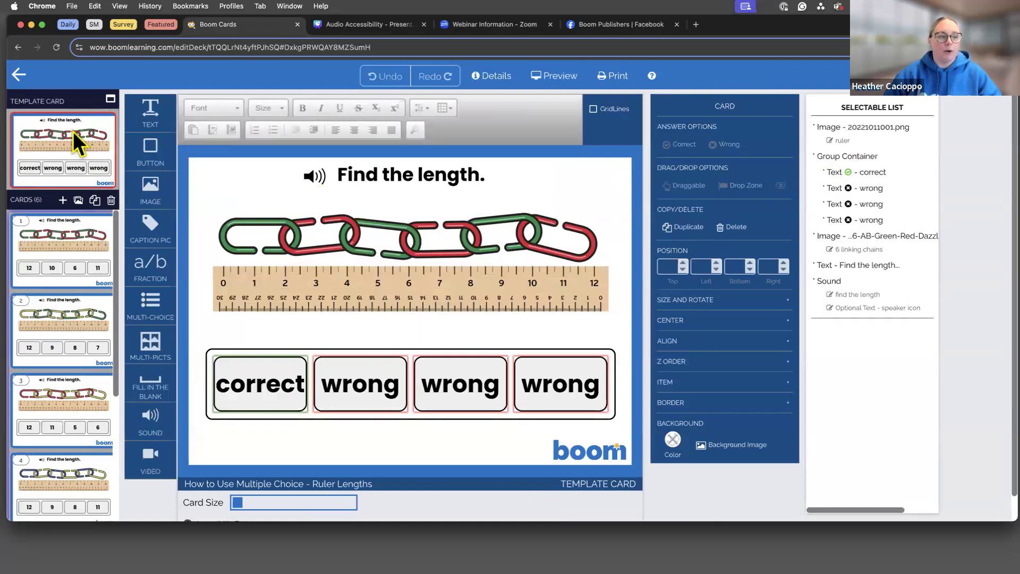
left_click(314, 172)
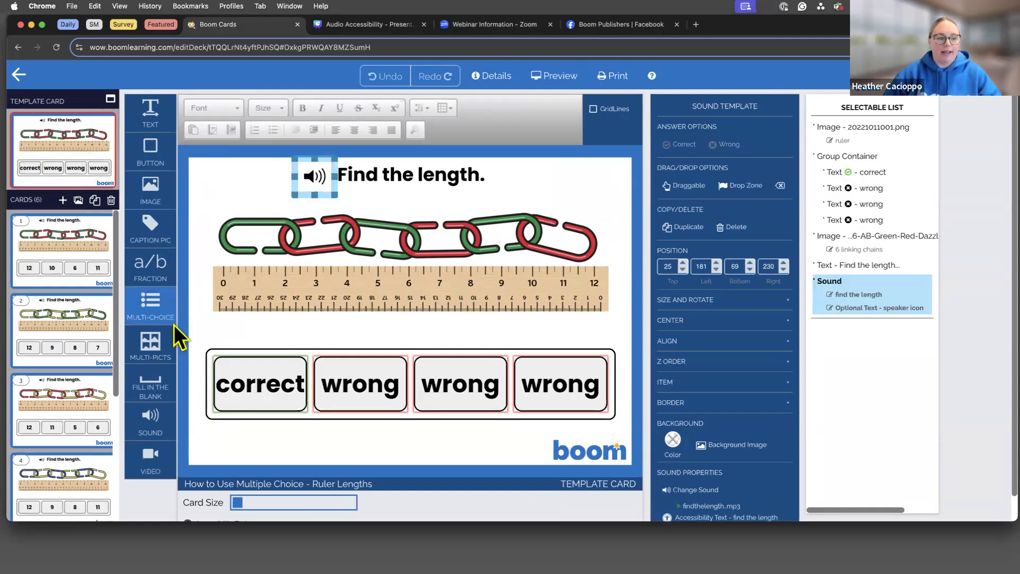
left_click_drag(154, 410, 254, 176)
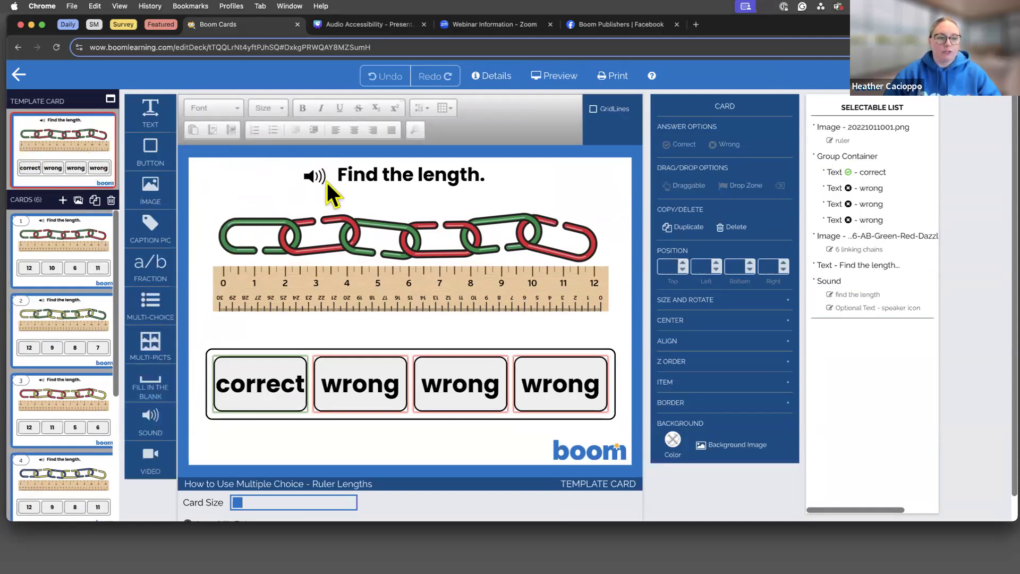
left_click(317, 174)
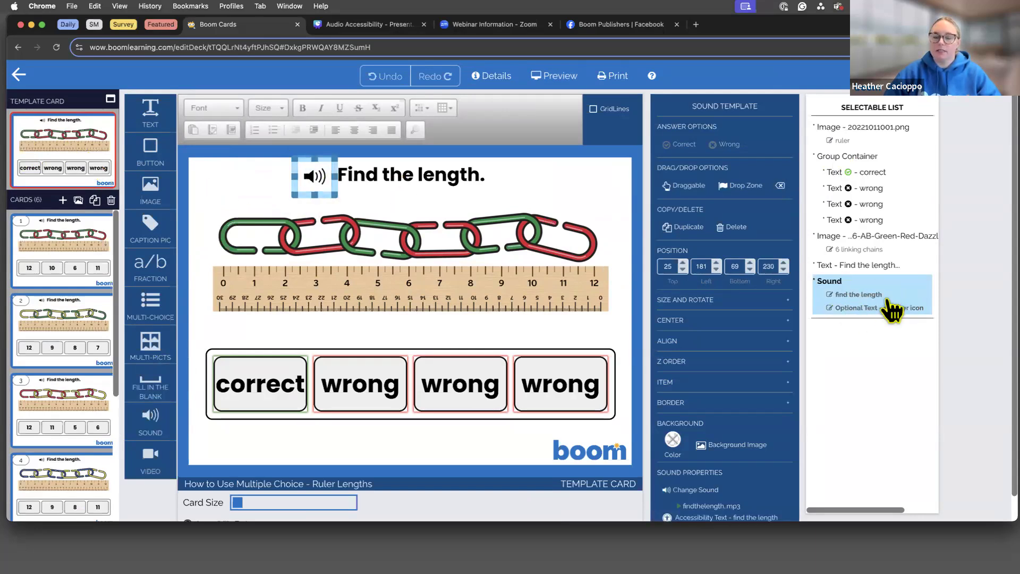
left_click(853, 295)
double_click(444, 316)
left_click(468, 317)
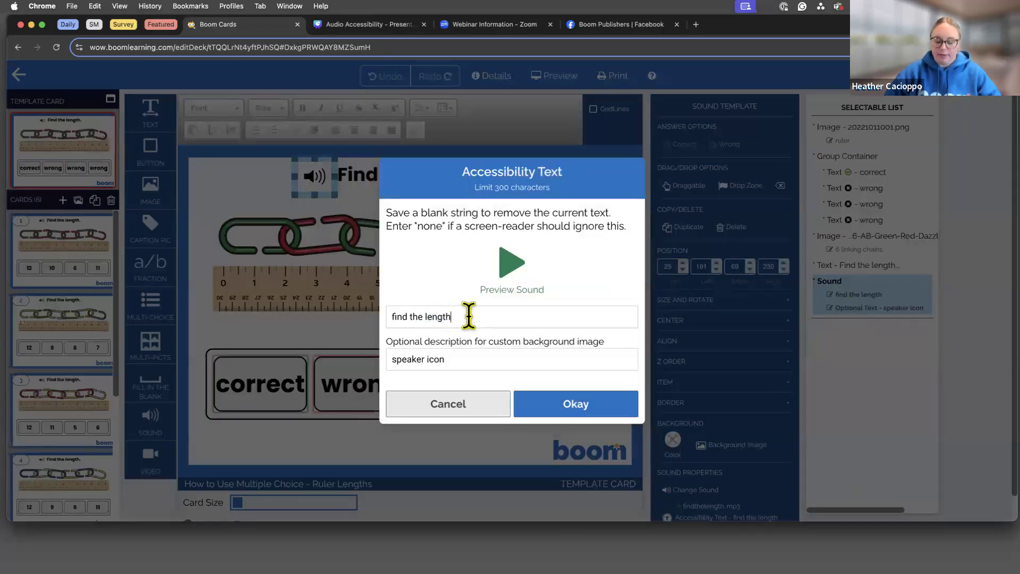
type(".")
left_click(450, 360)
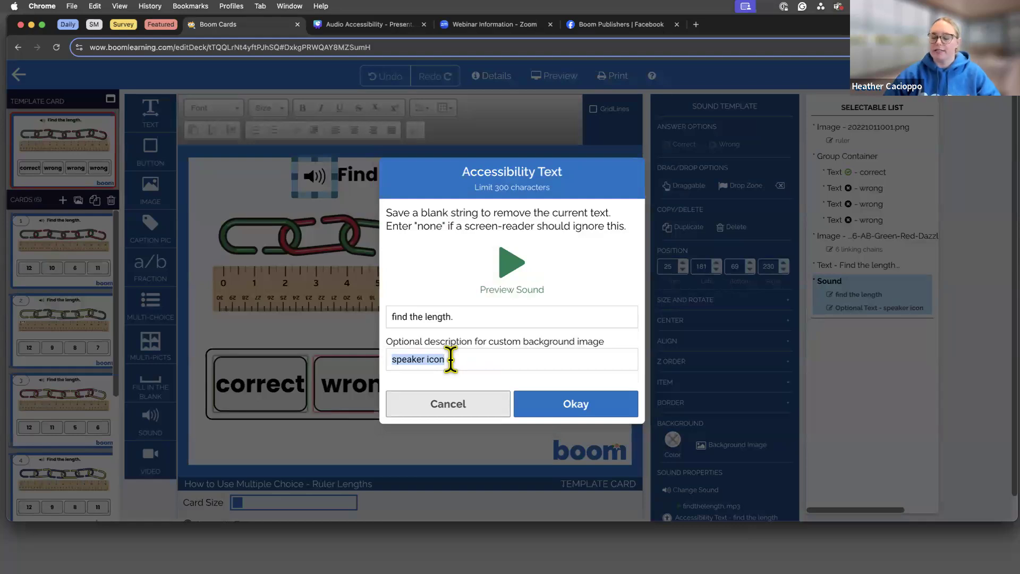
left_click(555, 402)
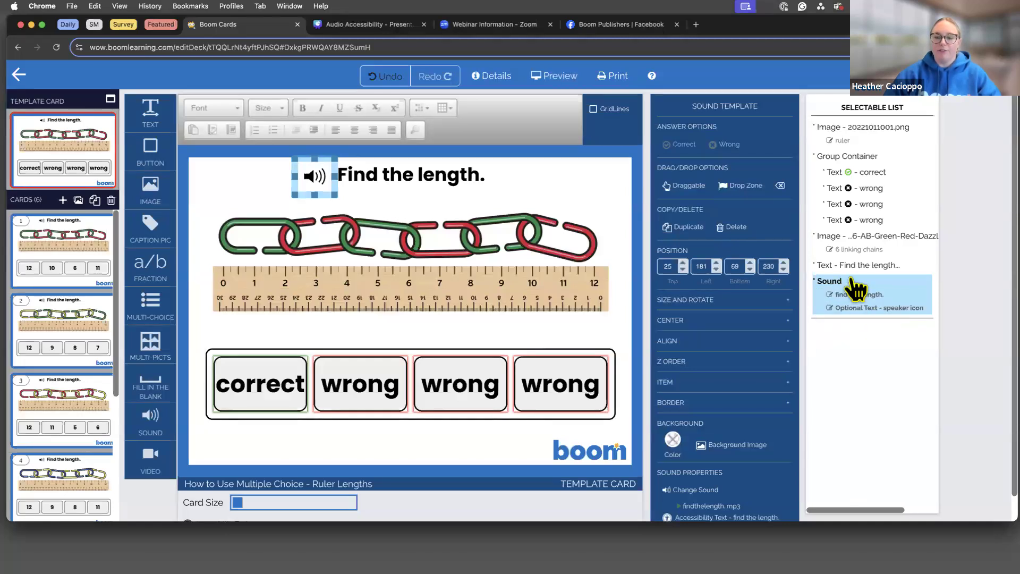
- Review the template sound's accessibility text and available sound files, and play its findthelength.mp3 audio
left_click(878, 308)
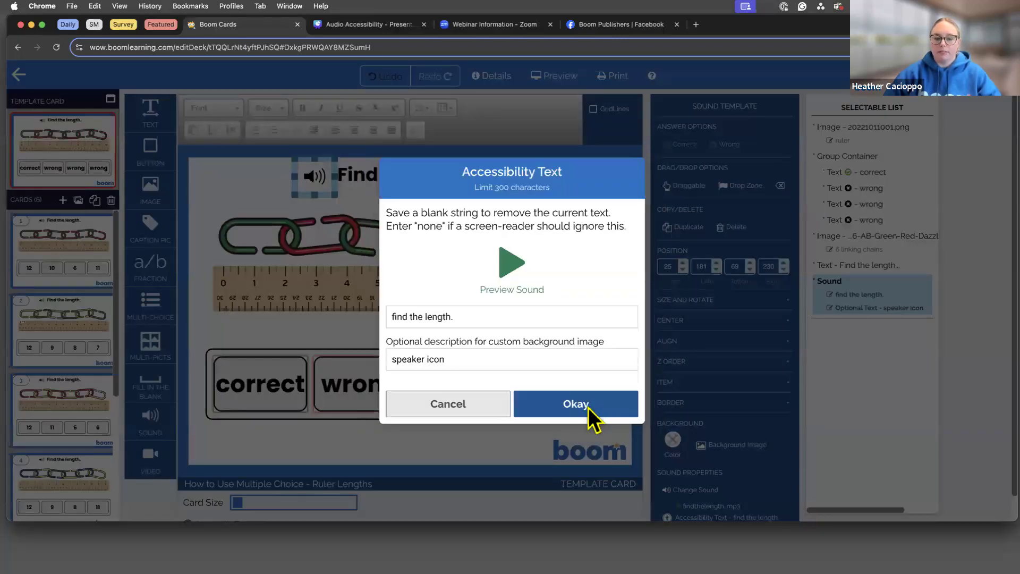
left_click(588, 407)
scroll(712, 446, "down", 1)
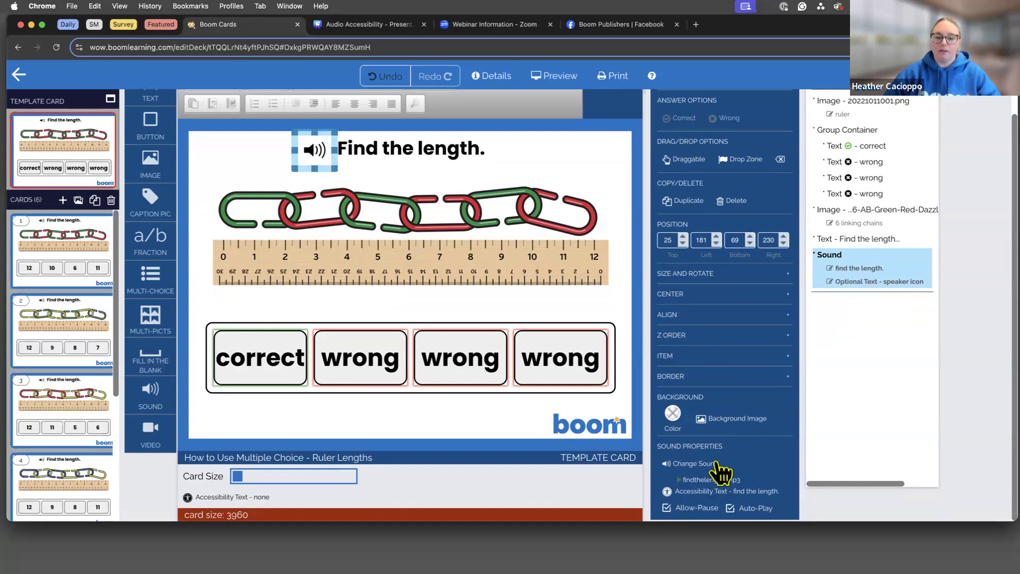
left_click(675, 466)
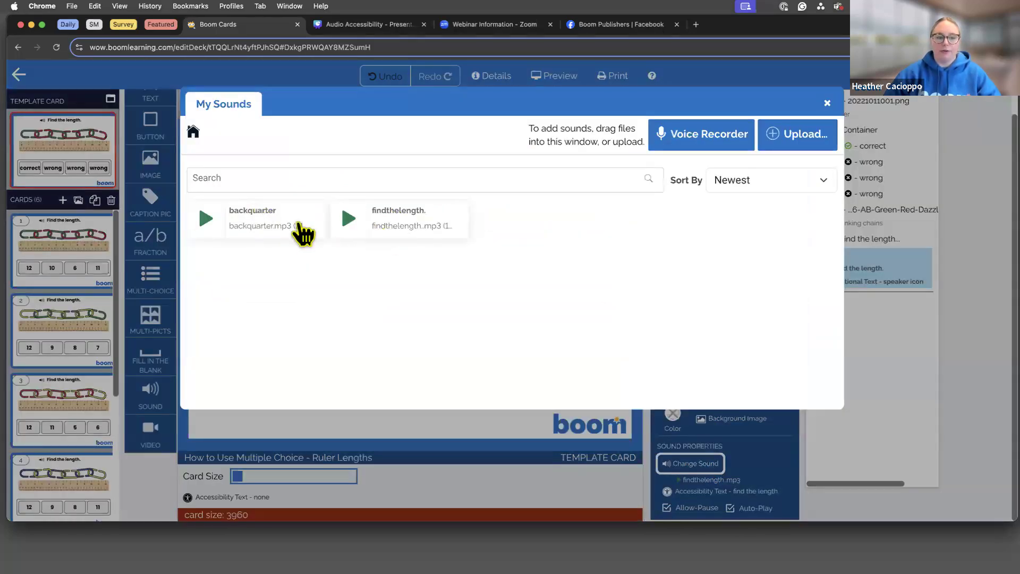
left_click(827, 103)
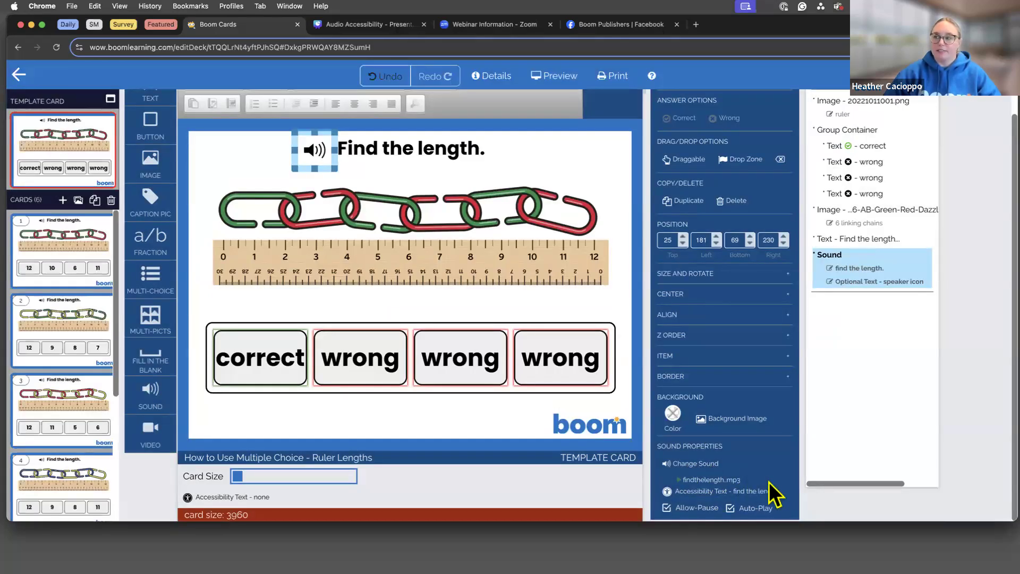
left_click(678, 480)
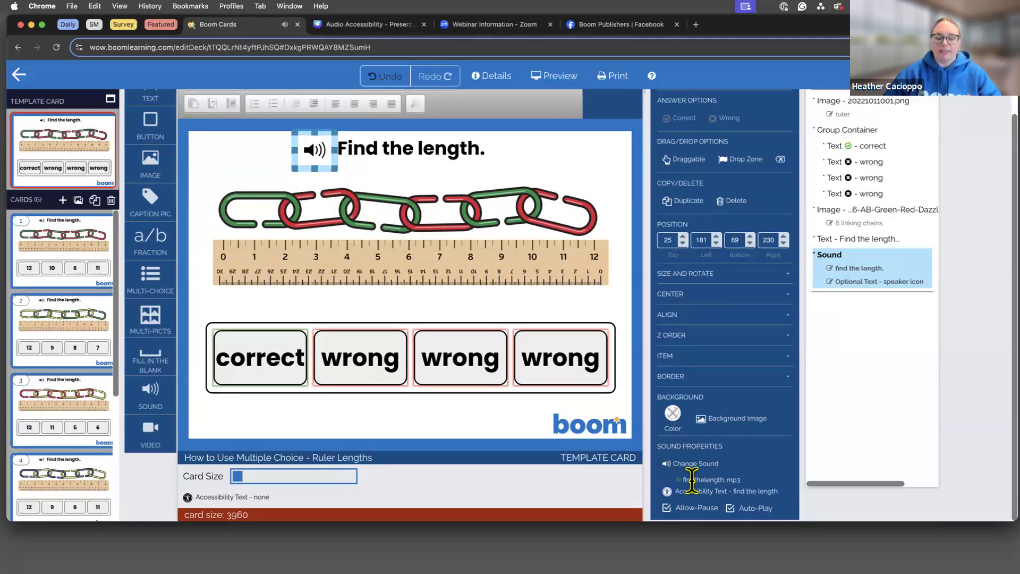
left_click(718, 493)
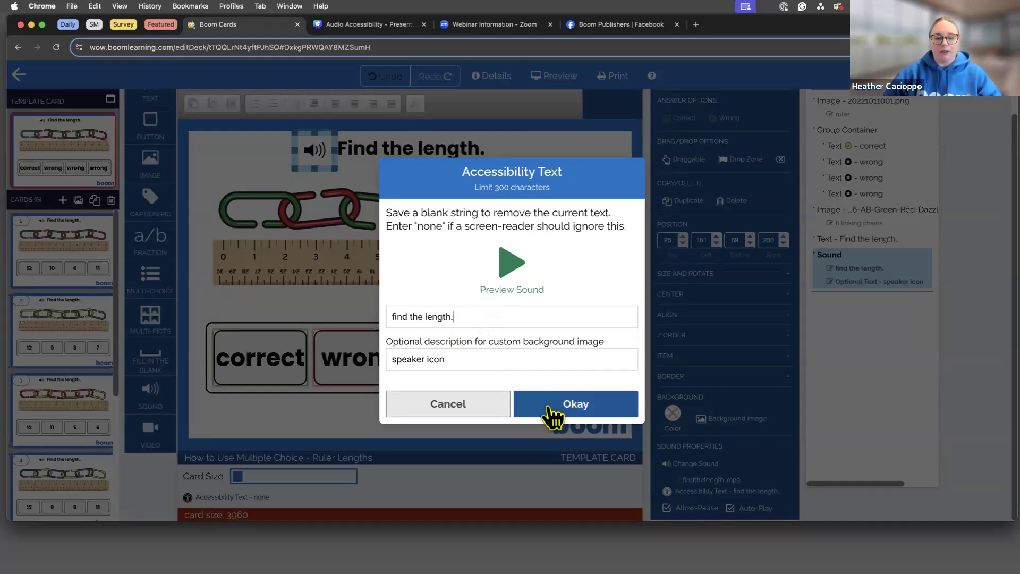
left_click(594, 409)
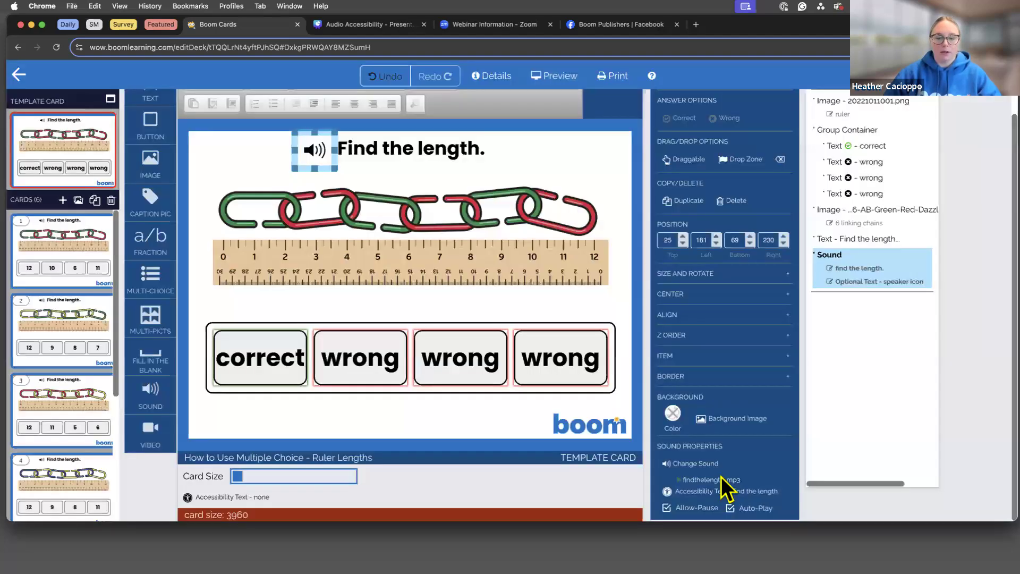
- Inspect the sound properties of the speaker icon on card 1
left_click(37, 218)
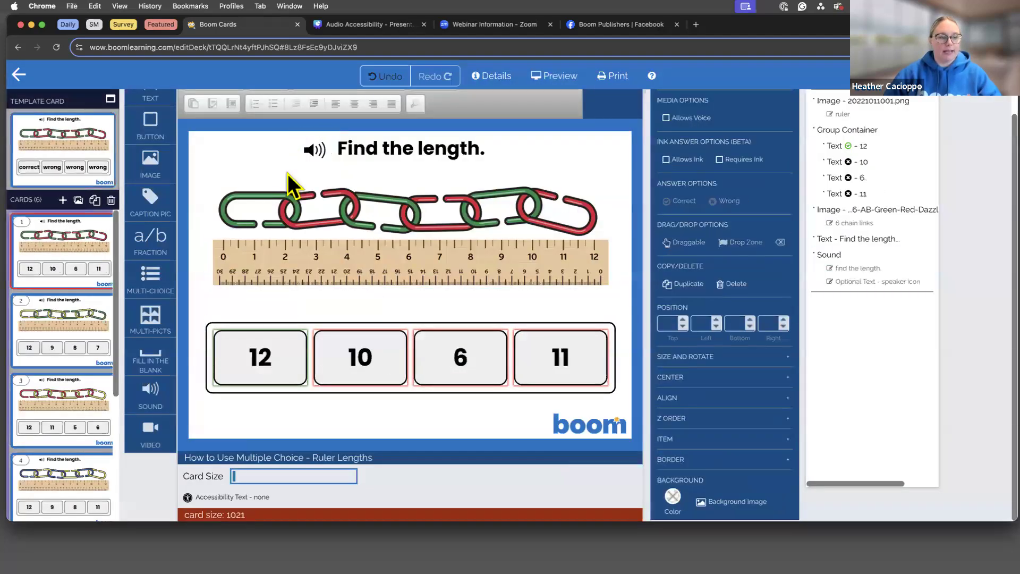
left_click(74, 152)
left_click(72, 223)
left_click(317, 151)
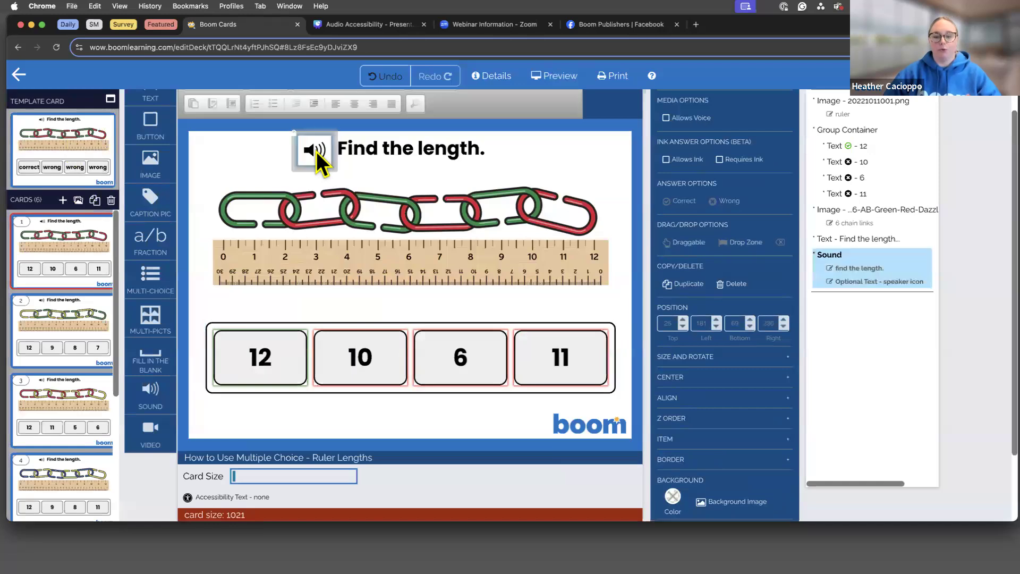
scroll(724, 418, "down", 1)
scroll(722, 425, "down", 2)
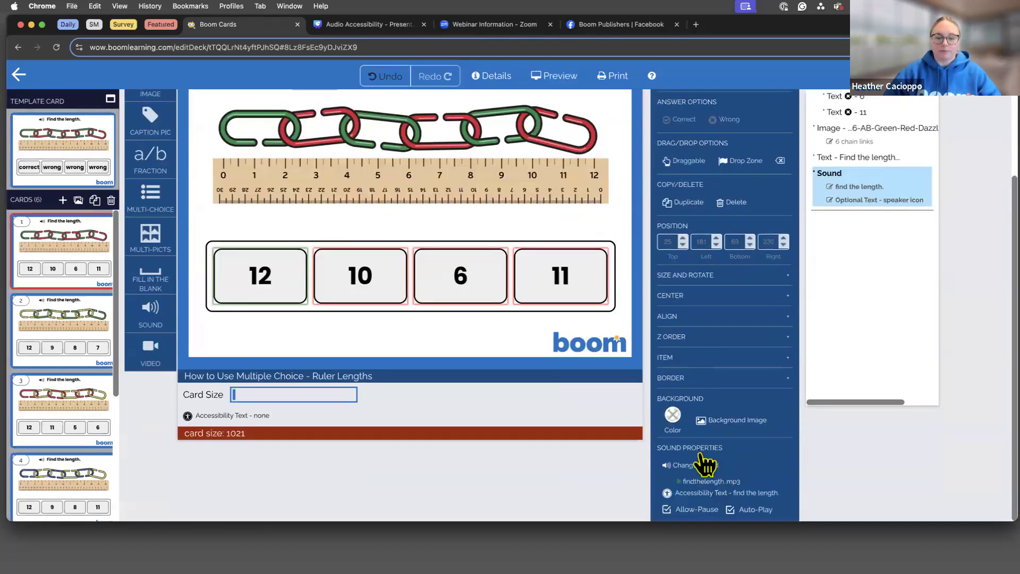
- Check the accessibility text and optional image description of the sound on card 2
left_click(87, 314)
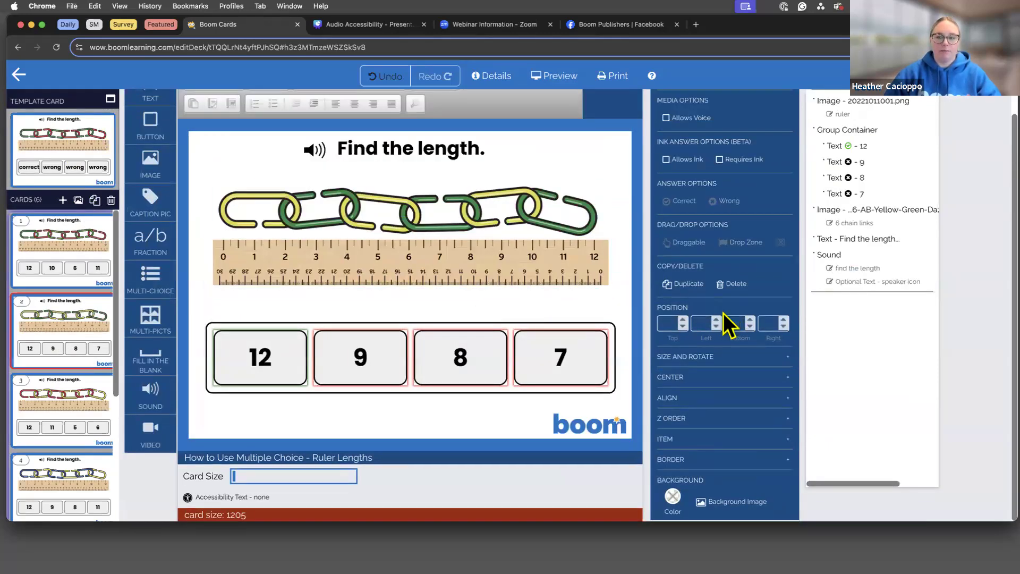
left_click(313, 149)
scroll(735, 369, "down", 2)
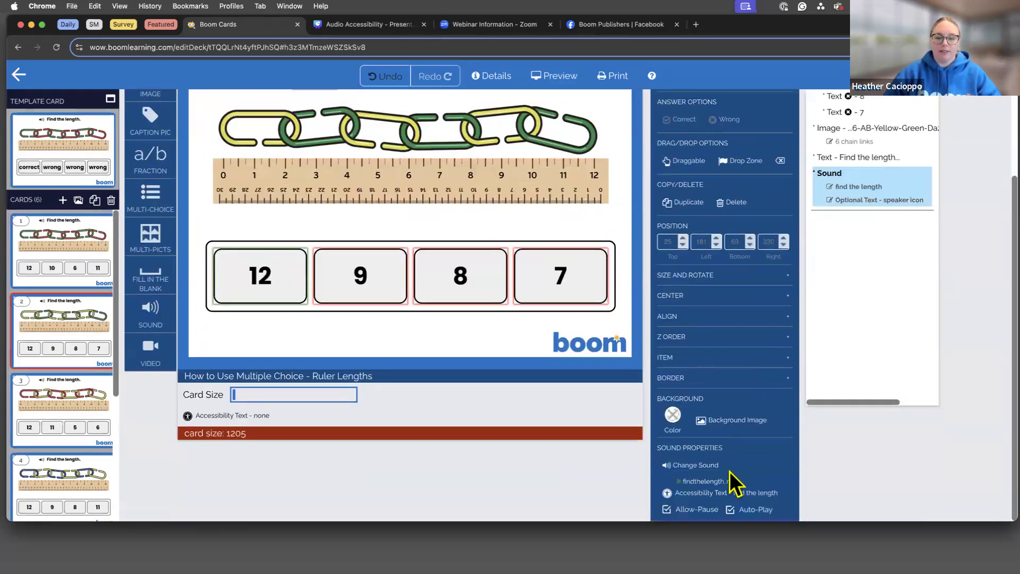
left_click(715, 492)
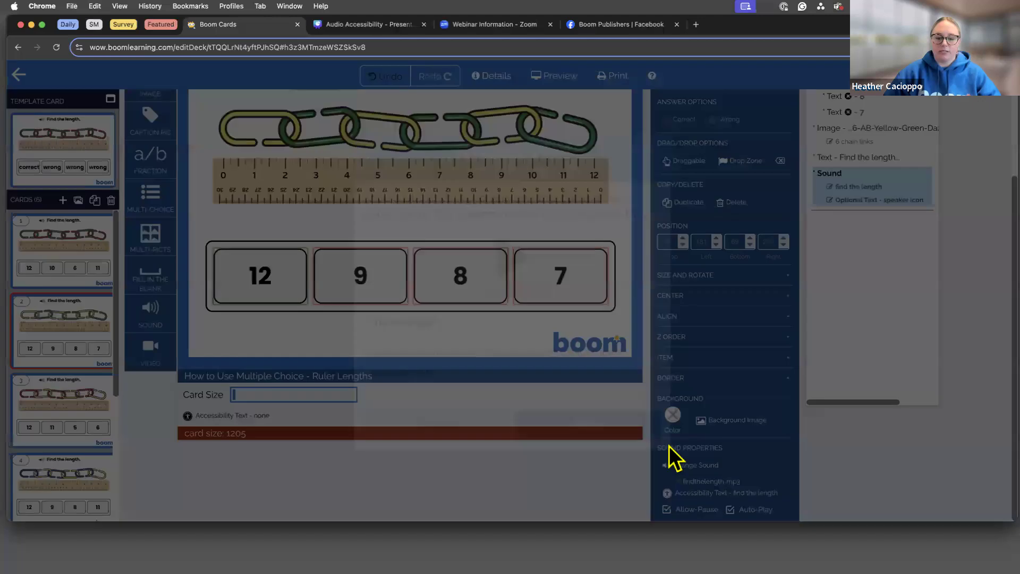
left_click(562, 420)
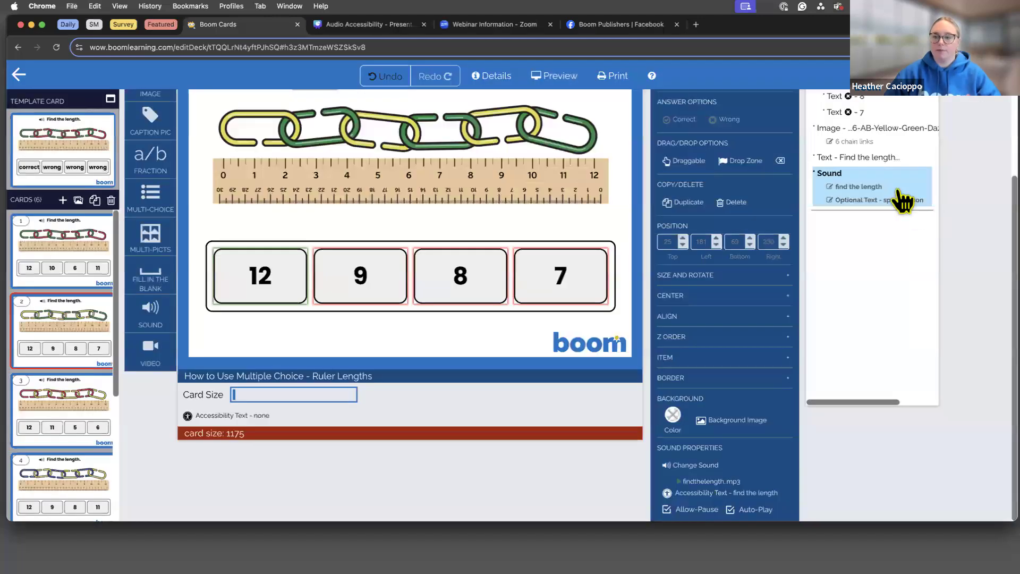
left_click(902, 200)
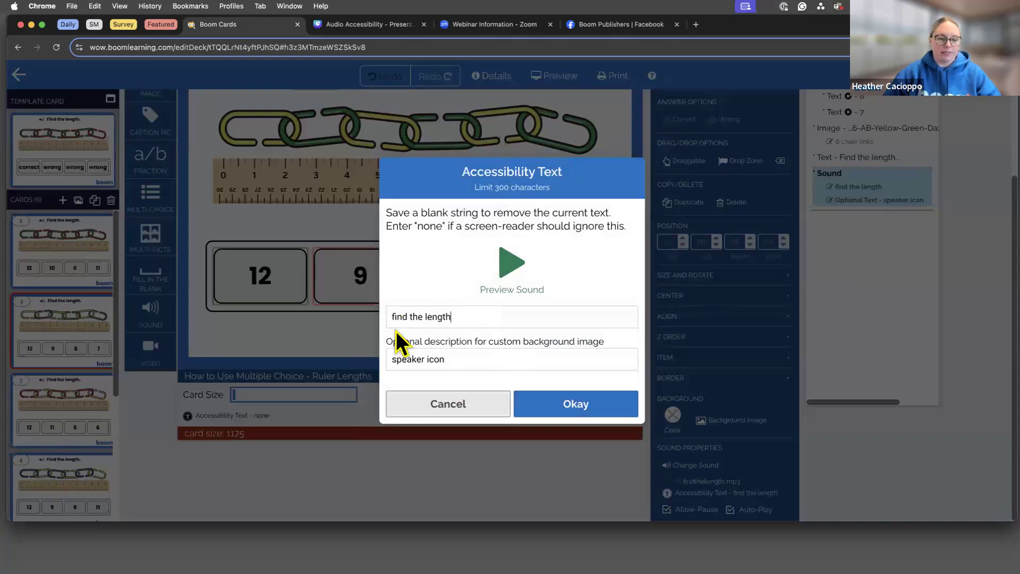
left_click(569, 404)
scroll(420, 225, "up", 3)
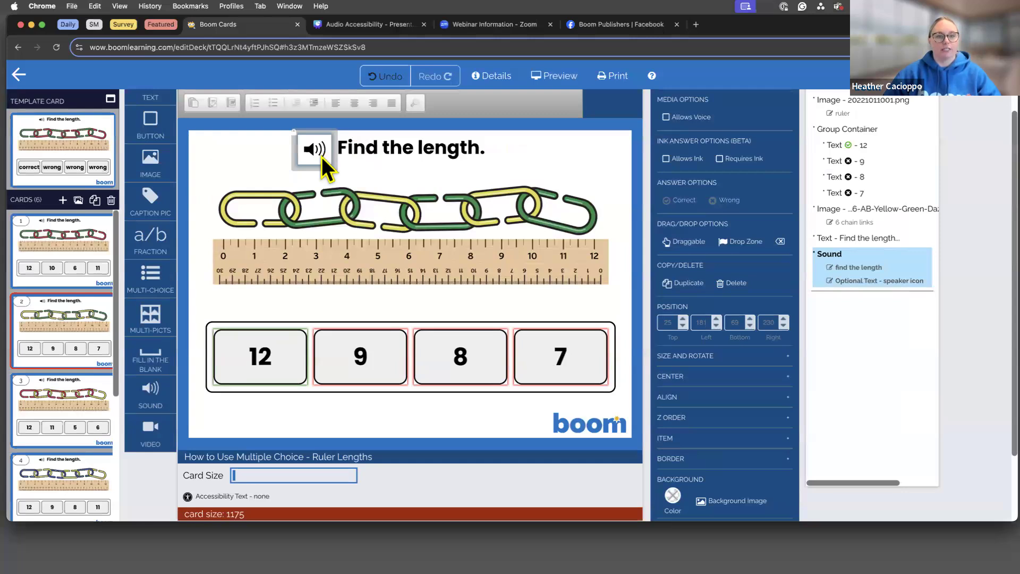
- Inspect the sound properties on card 3 and look through the sound library without replacing the audio
left_click(76, 430)
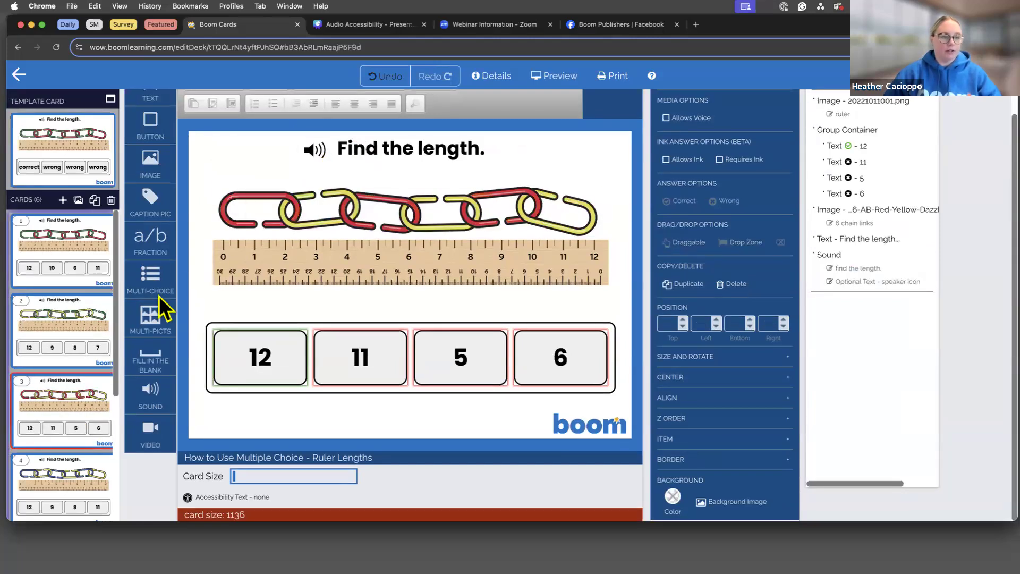
scroll(709, 396, "down", 3)
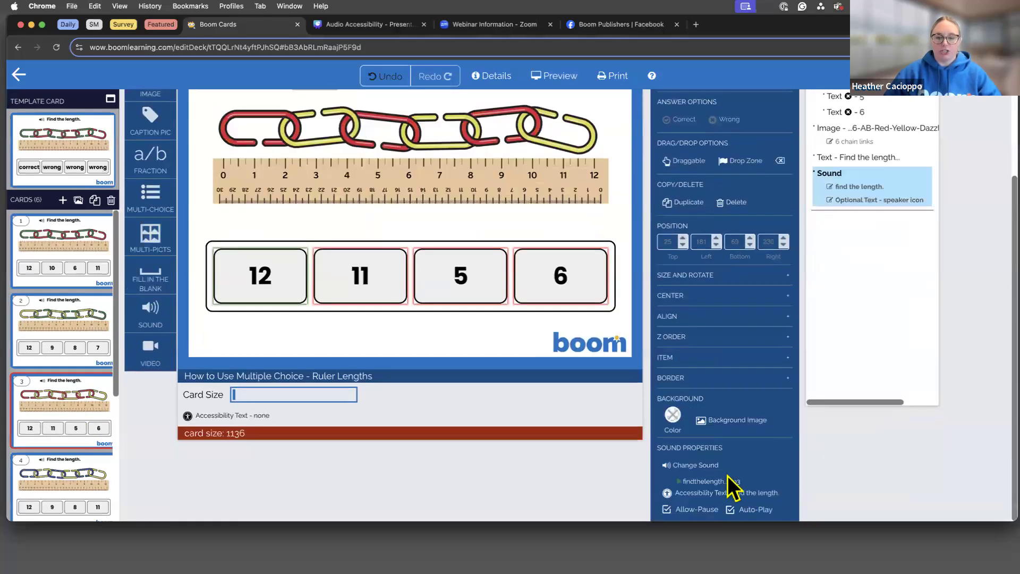
left_click(683, 466)
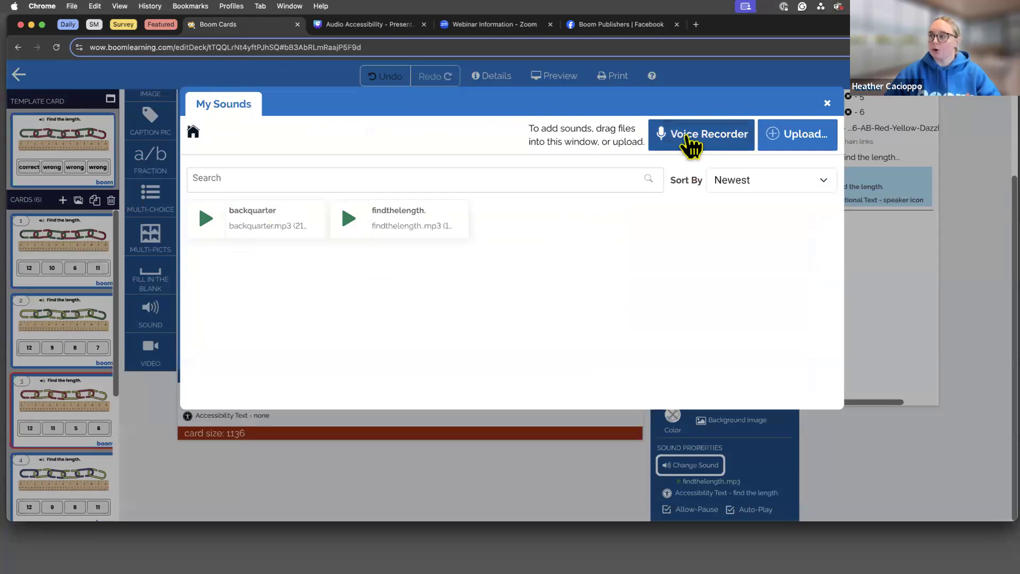
left_click(828, 103)
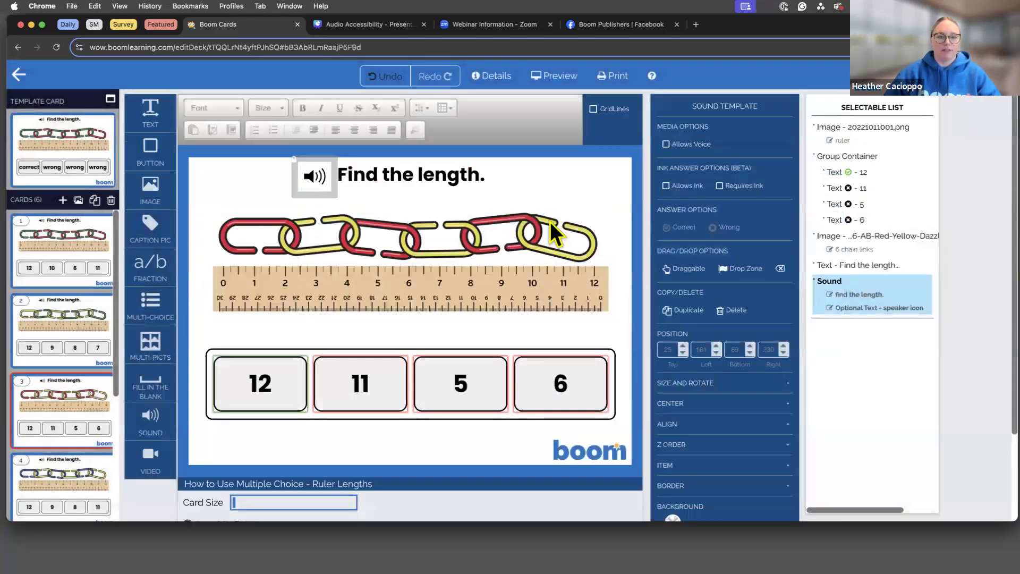
- Leave this deck, open the How To Use Hidden Picture Game deck for editing and select its instruction text
left_click(19, 75)
left_click(314, 339)
left_click(342, 174)
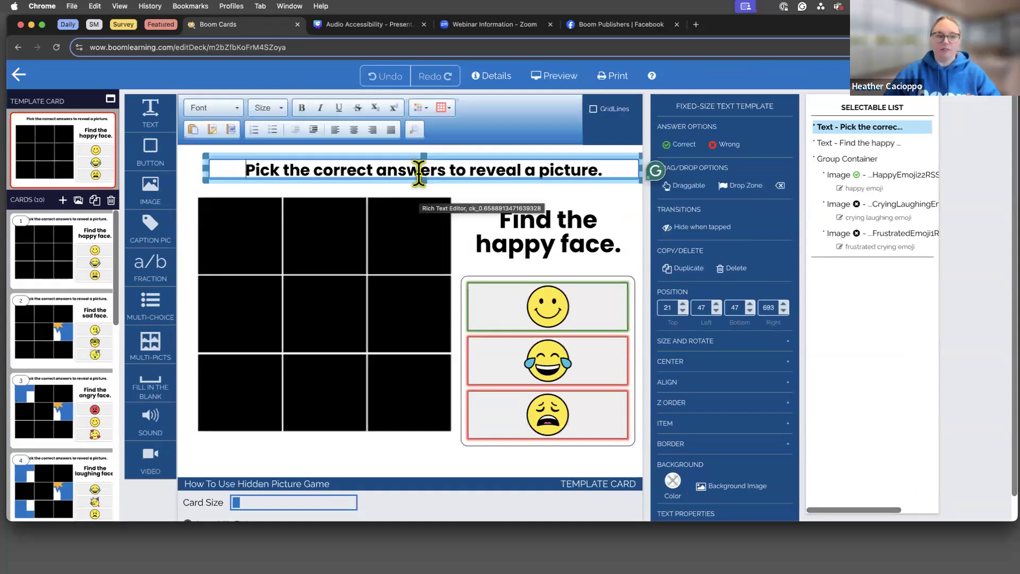
- Look through cards 1 to 4 of the Hidden Picture Game deck
left_click(88, 234)
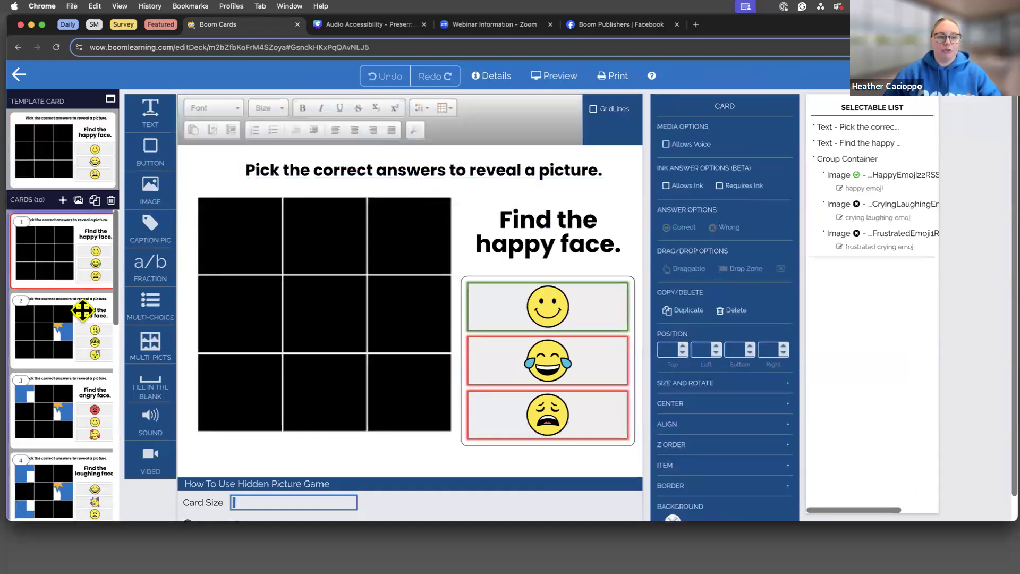
left_click(89, 351)
left_click(93, 406)
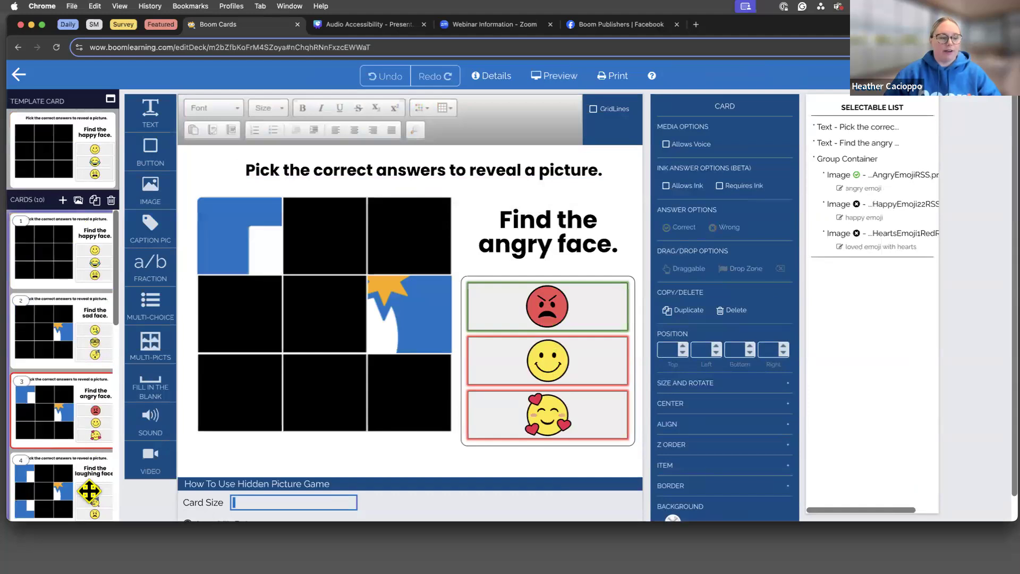
left_click(86, 490)
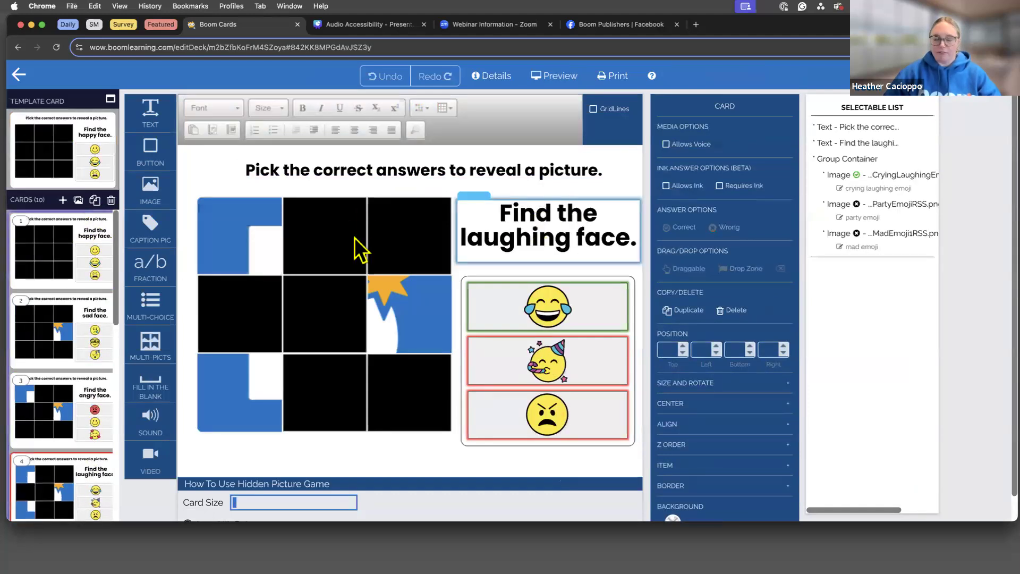
- Place a sound beside the title on the template card, then record a voice clip for it and play it back
left_click(59, 179)
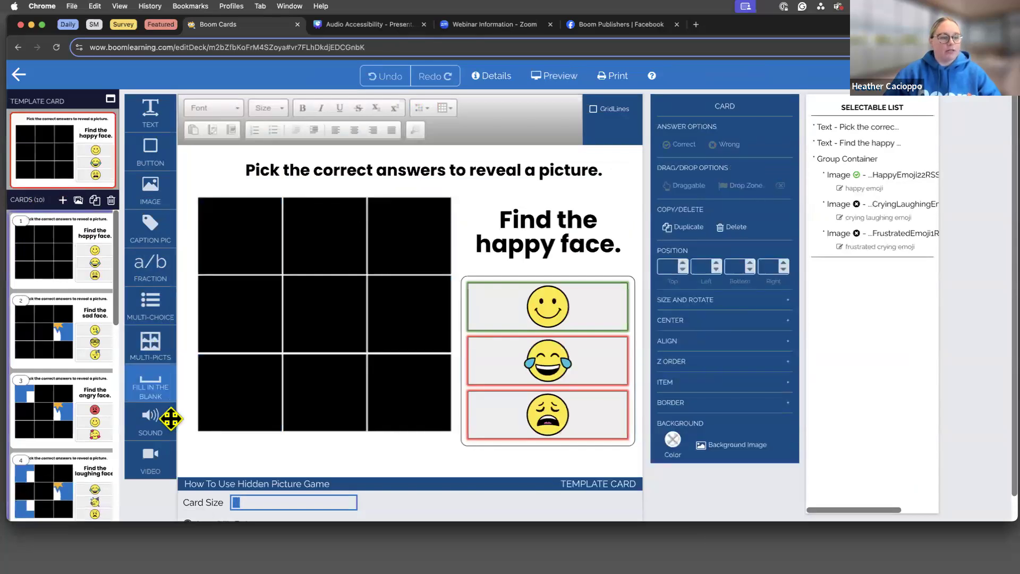
left_click_drag(154, 417, 222, 170)
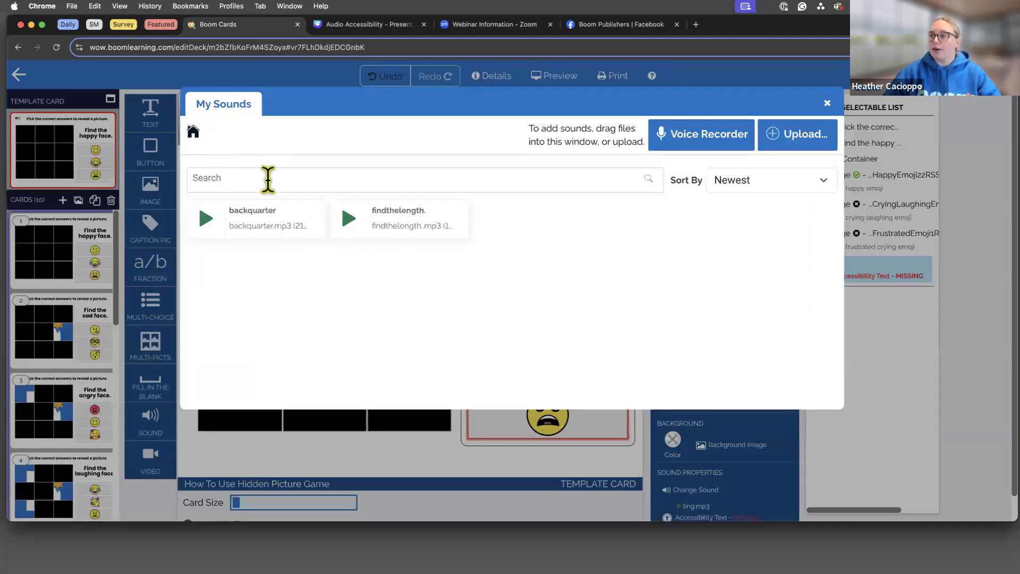
left_click(709, 139)
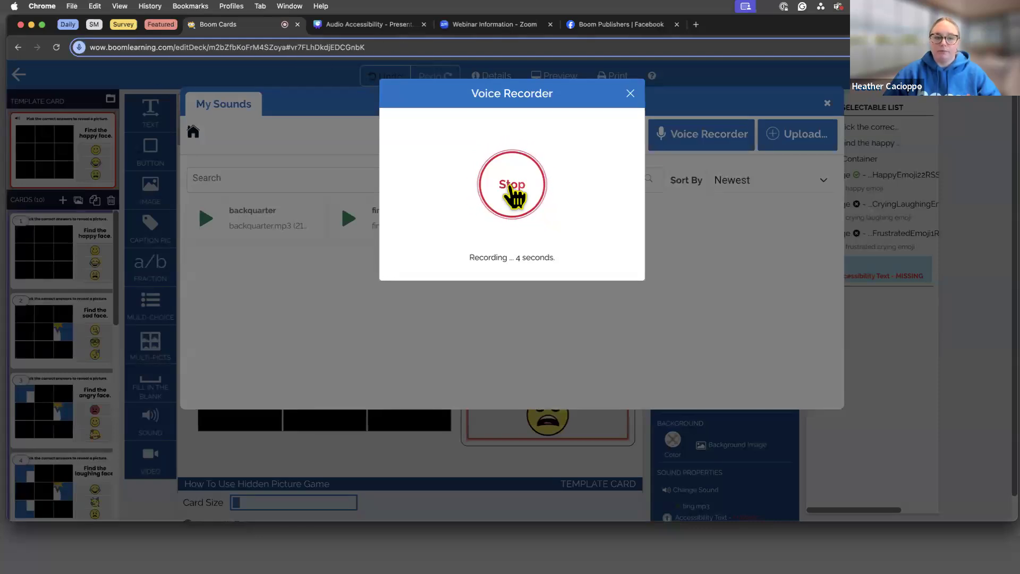
left_click(509, 187)
left_click(411, 285)
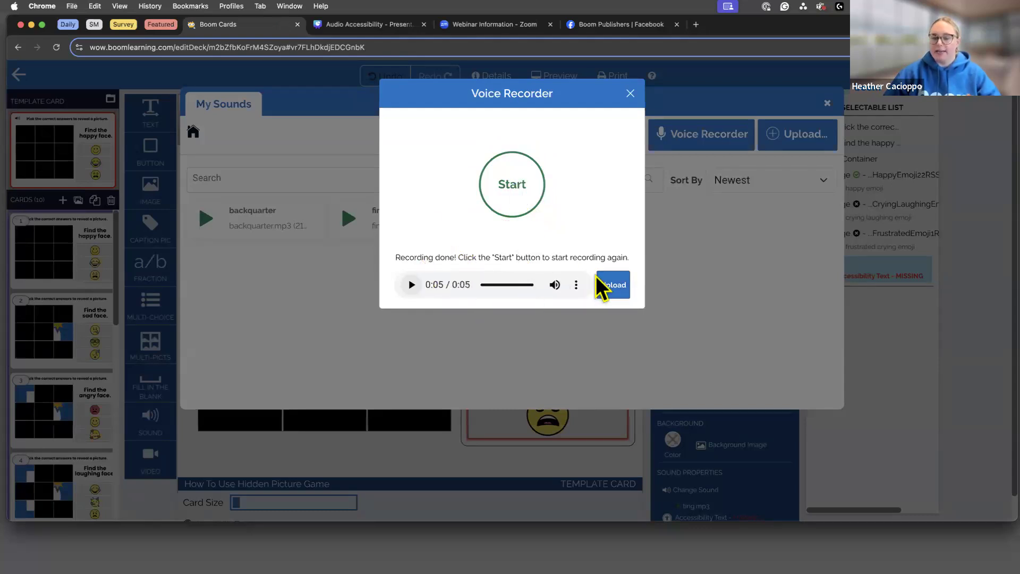
- Upload the recording under the name "picture" and assign it to the template card's sound
left_click(613, 291)
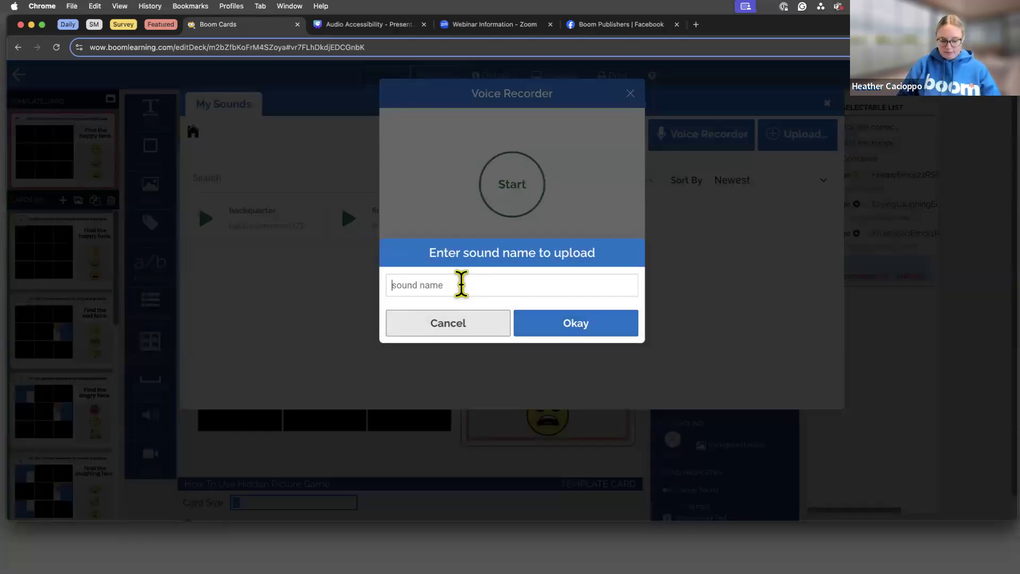
type("p")
left_click(585, 327)
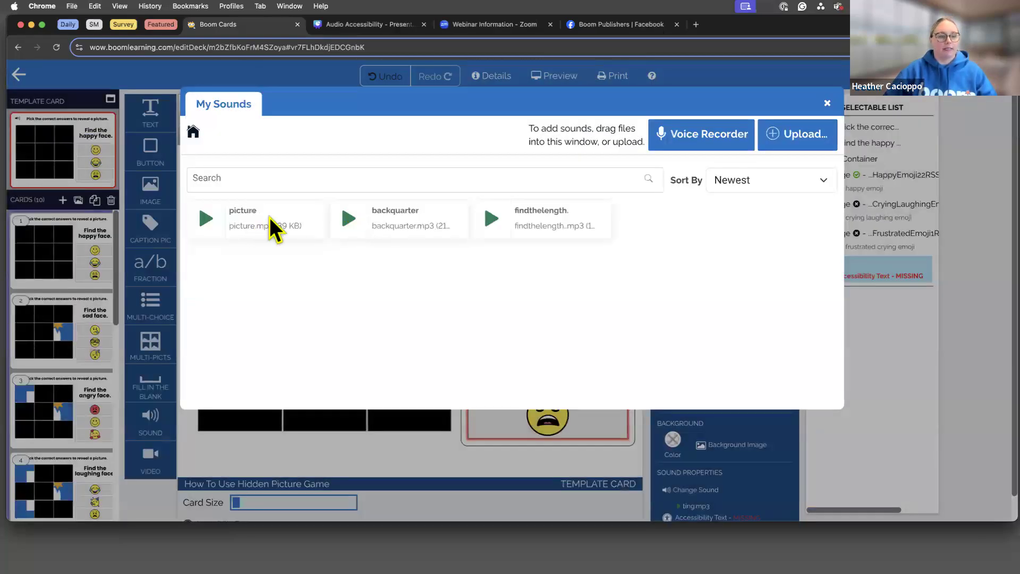
left_click(269, 218)
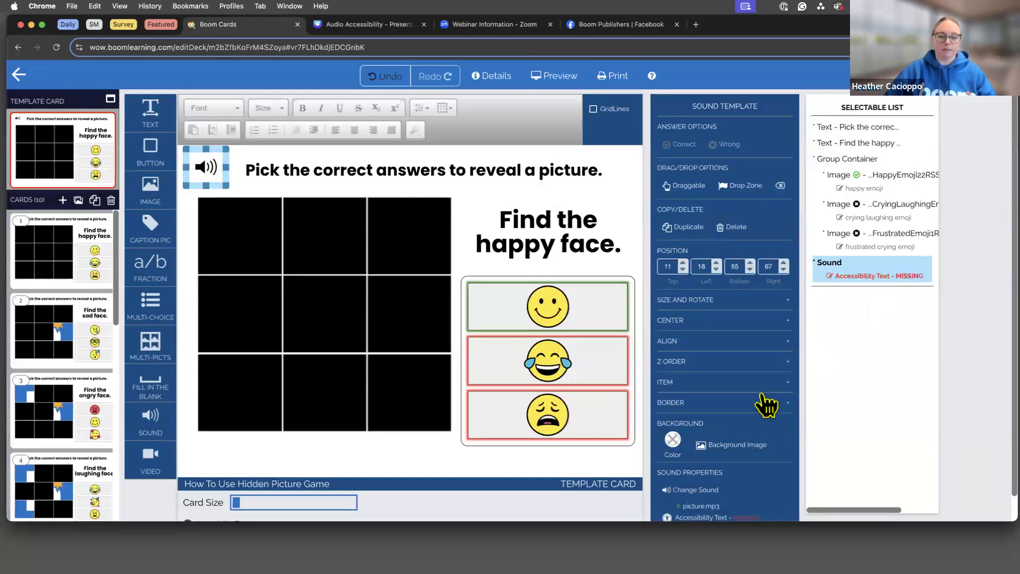
- Set the sound's accessibility text to "Pick the correct answers to reveal a picture." and its optional image description to "speaker icon"
scroll(763, 405, "down", 1)
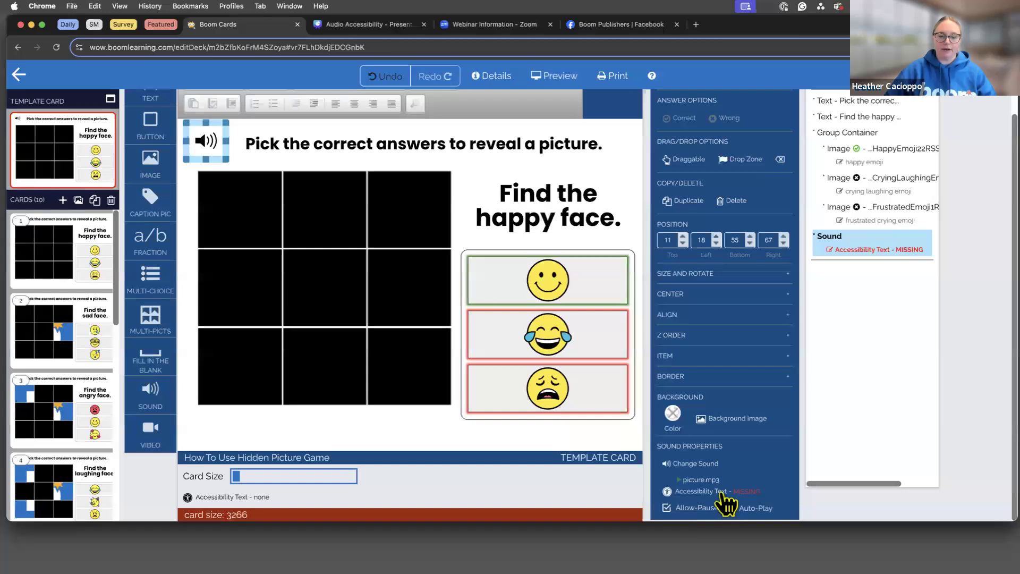
left_click(394, 139)
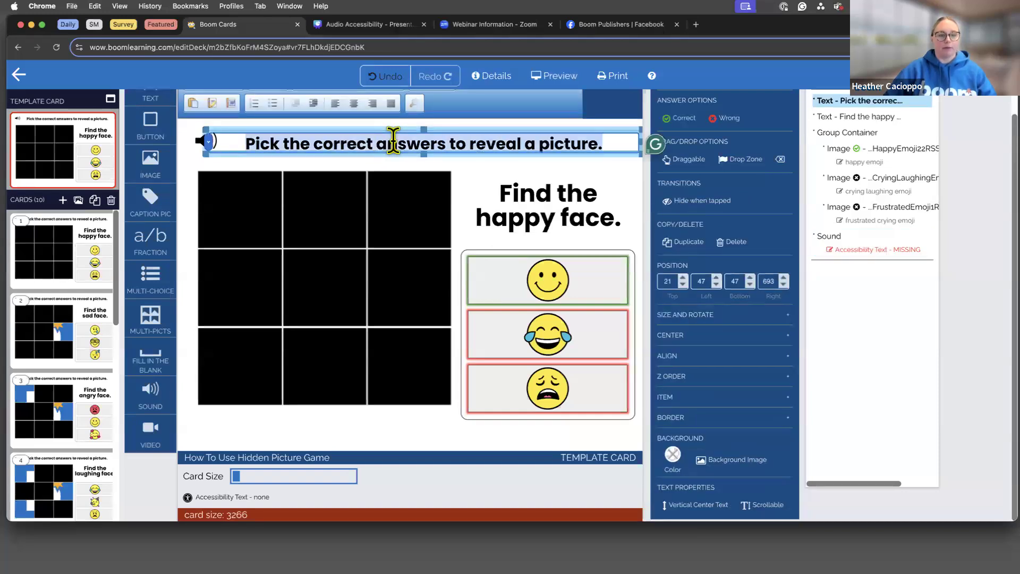
left_click(886, 254)
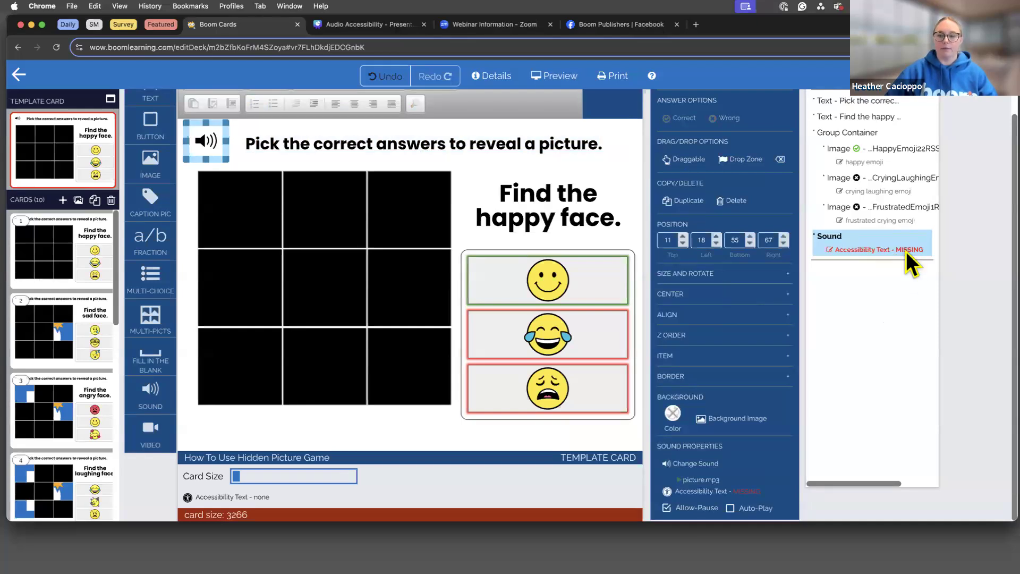
left_click(907, 249)
type("Pick the correct answers to reveal a picture.")
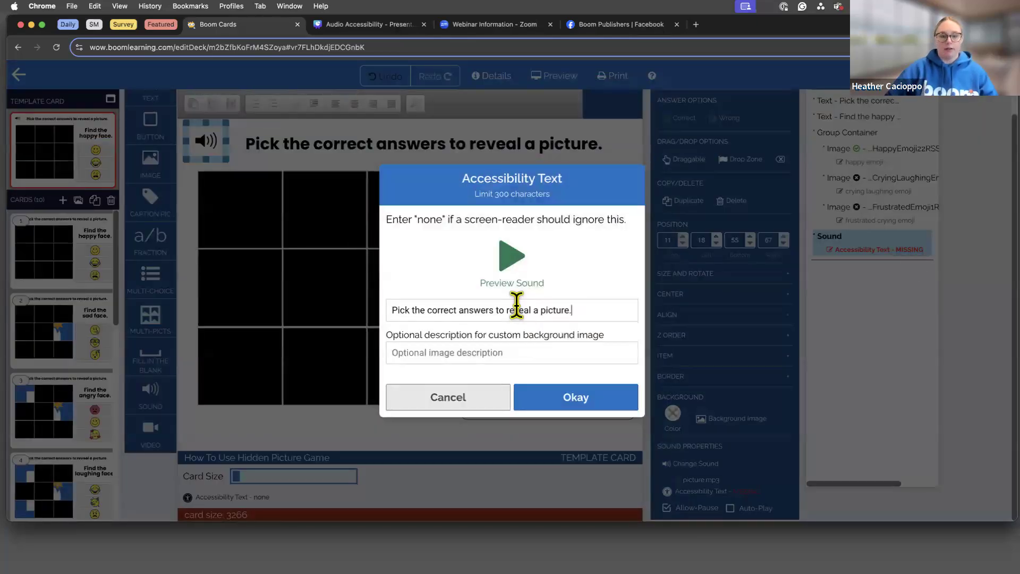
type("speaker icon")
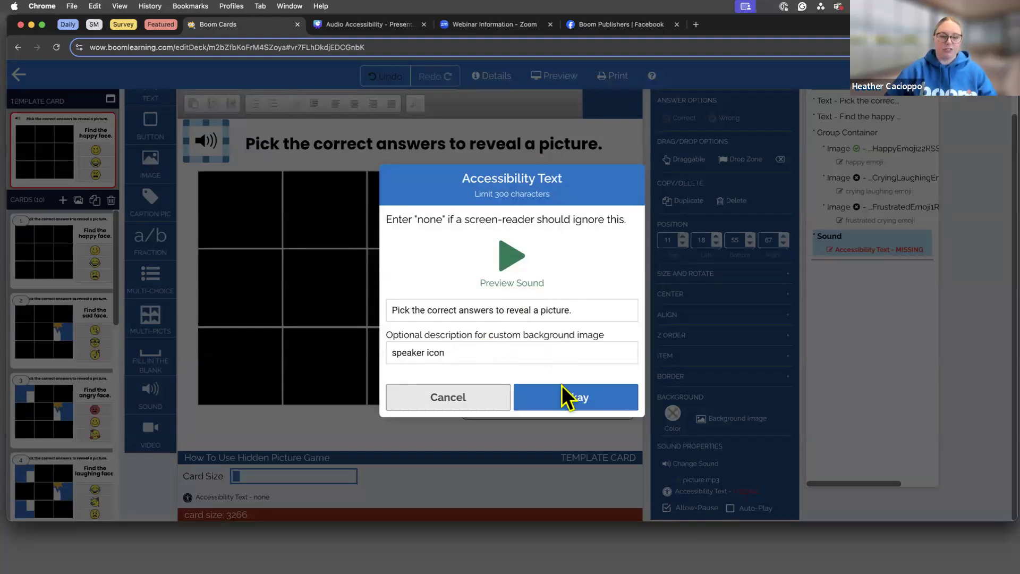
left_click(565, 397)
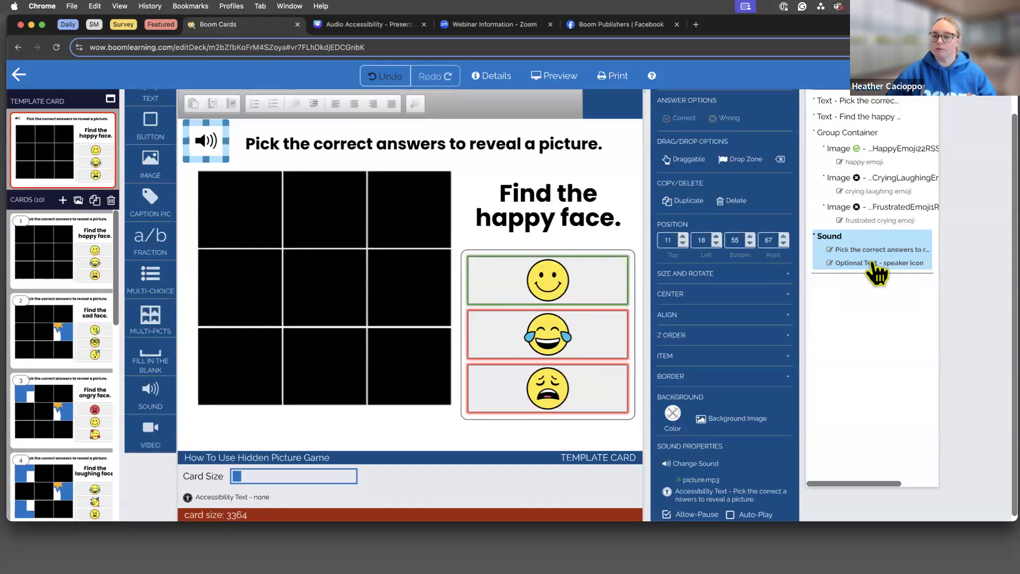
- Look through cards 1 to 4 to check for the template sound, and return to the template card
left_click(63, 239)
left_click(206, 141)
left_click(72, 366)
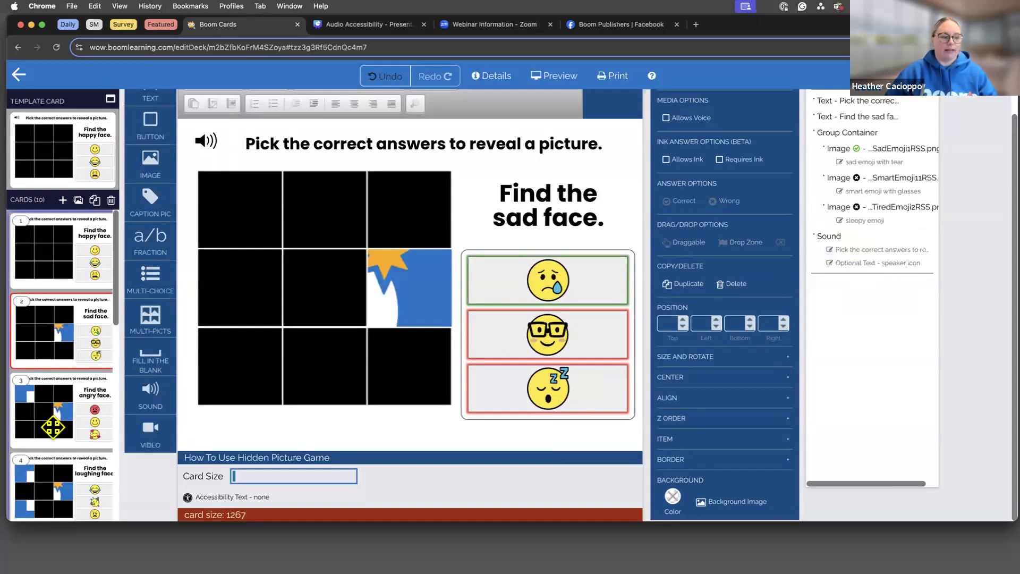
left_click(50, 422)
left_click(56, 485)
left_click(80, 161)
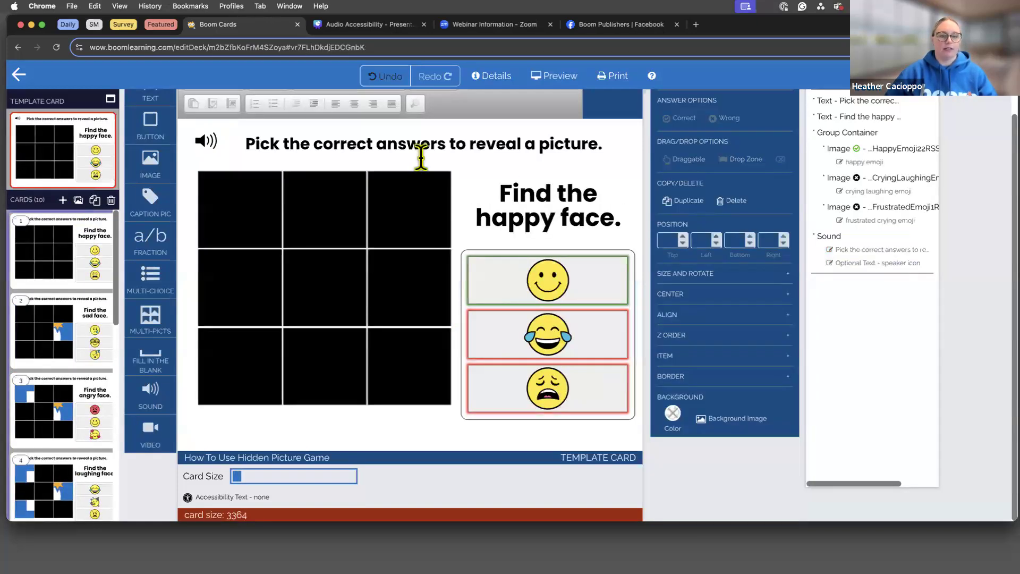
- Place a sound beside the "Find the happy face." text on card 1, then record a voice clip and play it back
left_click(38, 254)
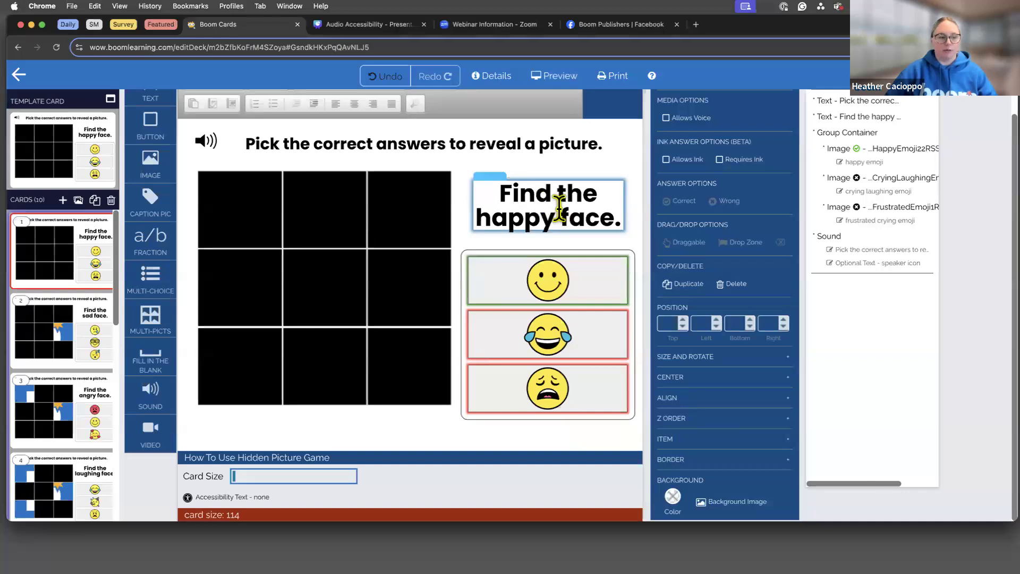
left_click_drag(150, 393, 470, 191)
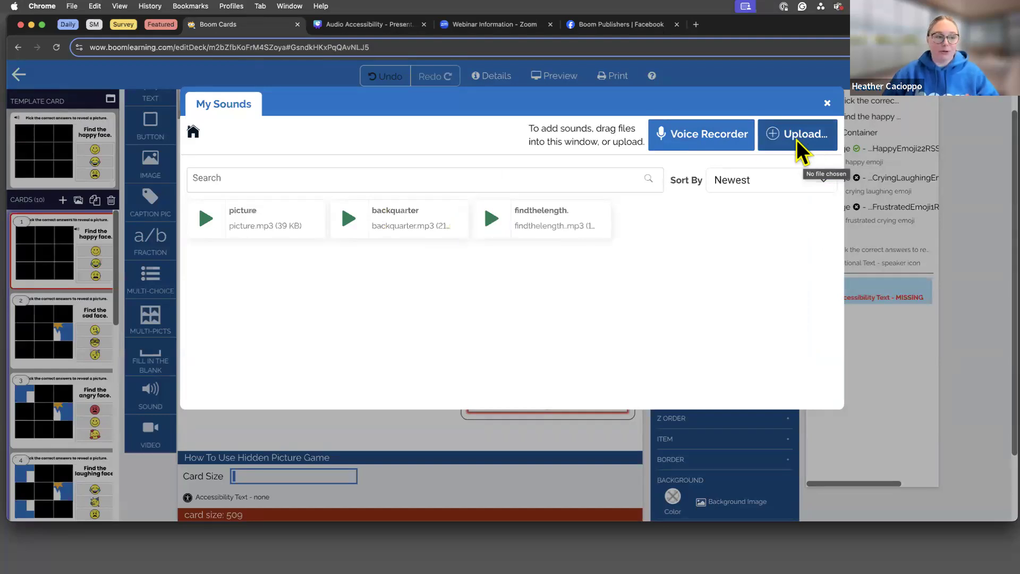
left_click(708, 143)
left_click(522, 187)
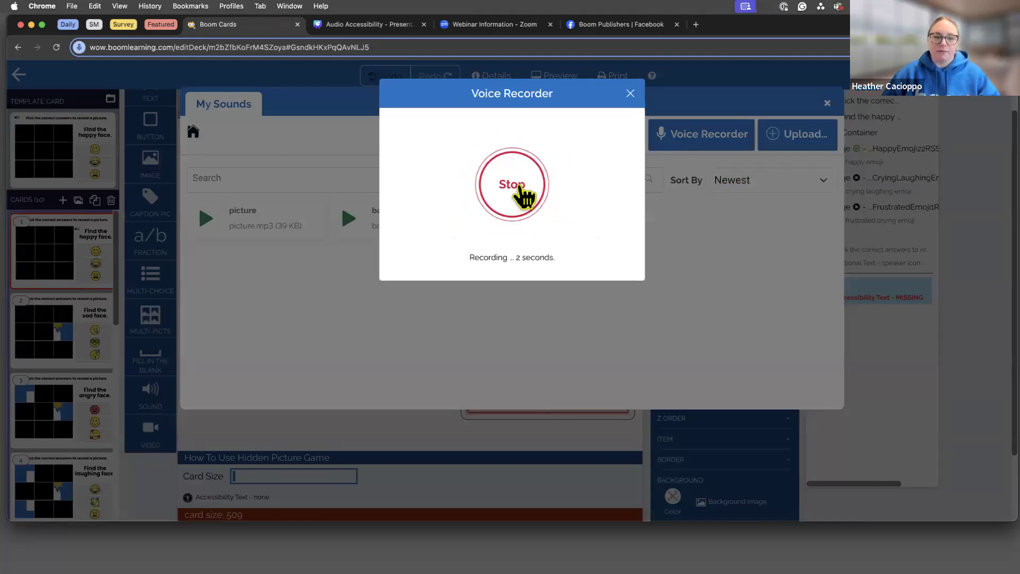
left_click(524, 198)
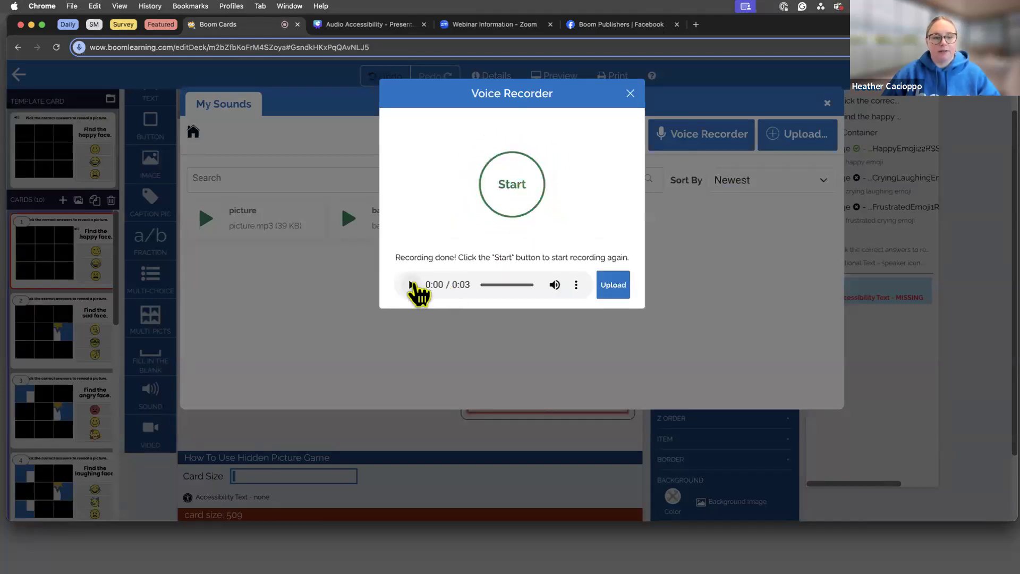
left_click(413, 285)
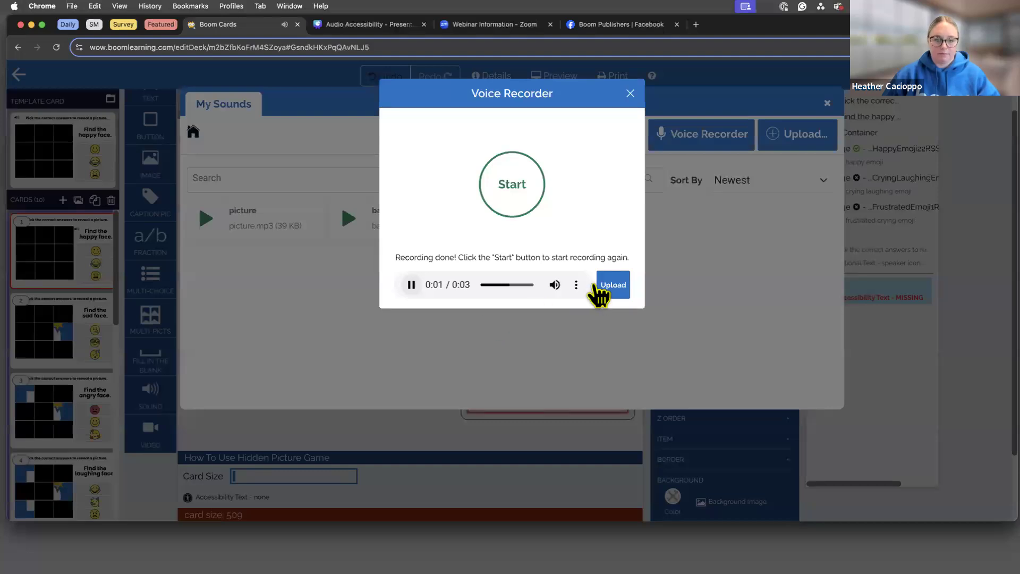
- Upload the recording under the name "happy face" and assign it to the new sound on card 1
left_click(614, 286)
type("happy face")
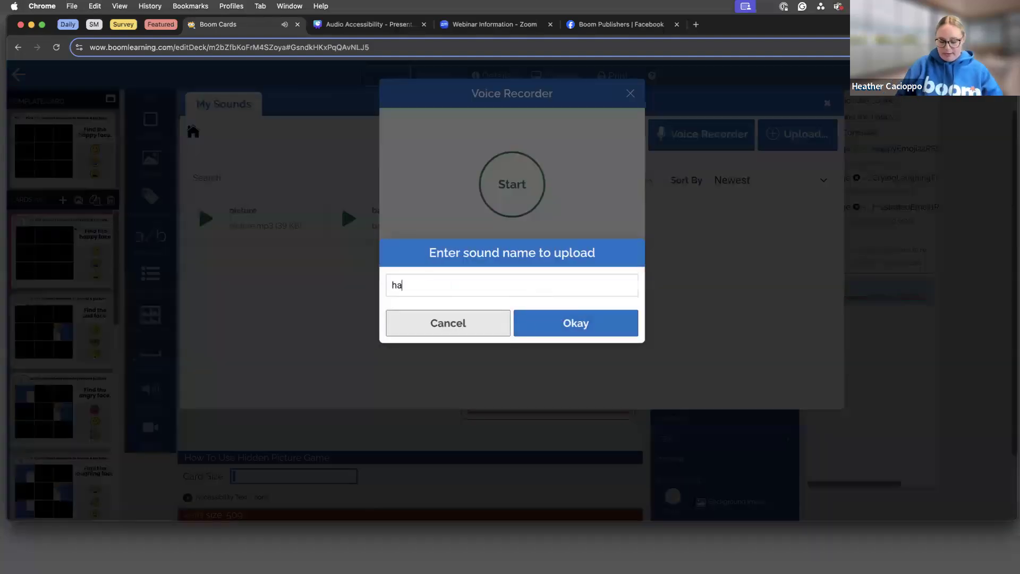
left_click(599, 326)
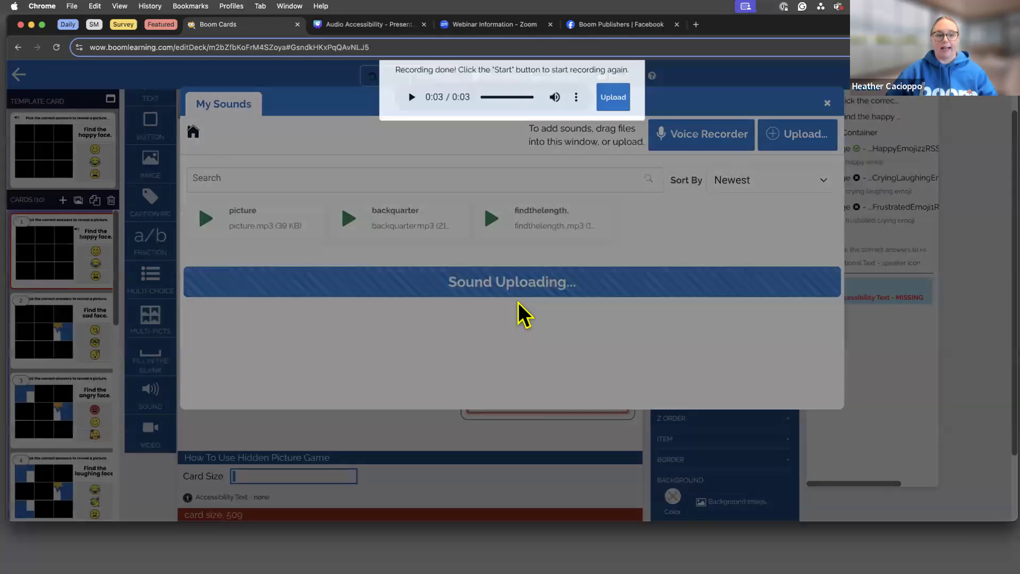
left_click(253, 217)
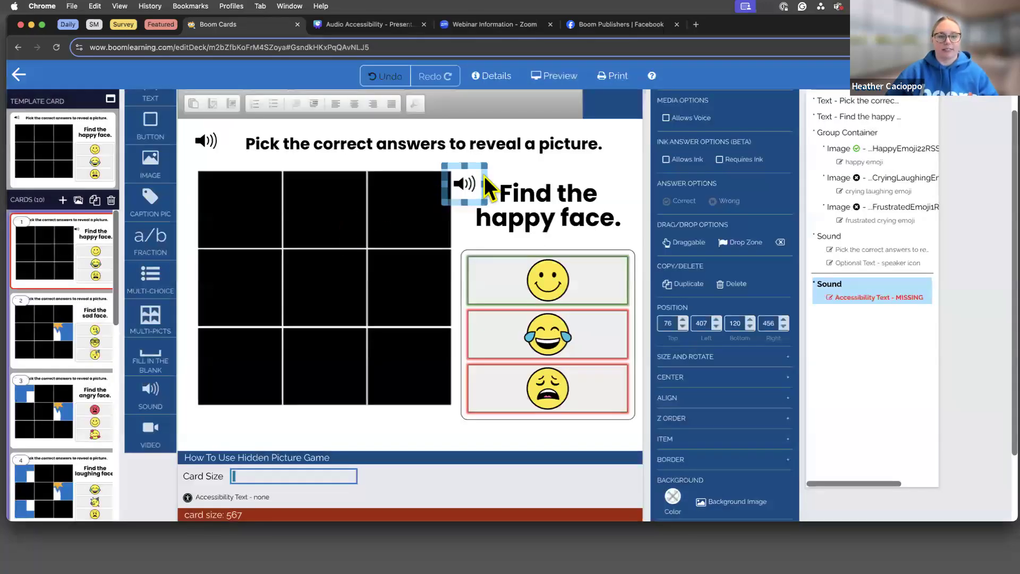
- Adjust the sound's placement beside its text and give it accessibility text "Find the happy face." with image description "speaker icon"
left_click_drag(468, 180, 493, 166)
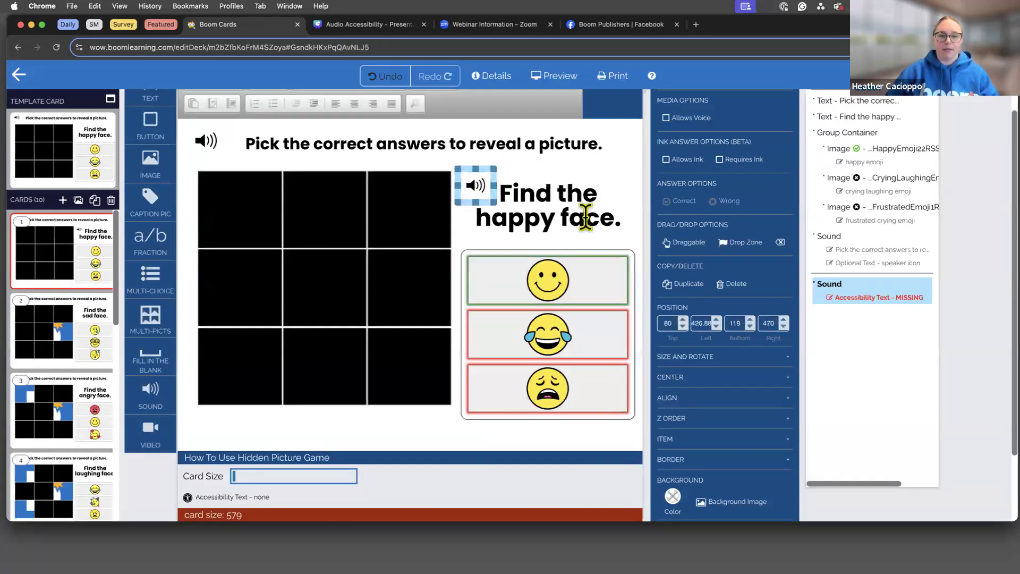
left_click(871, 298)
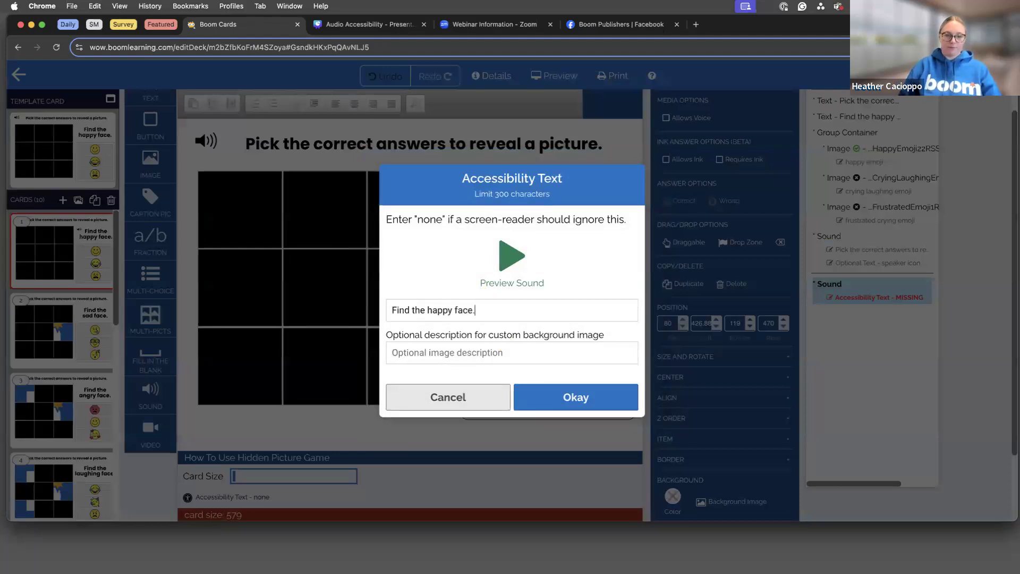
type("speaker icon")
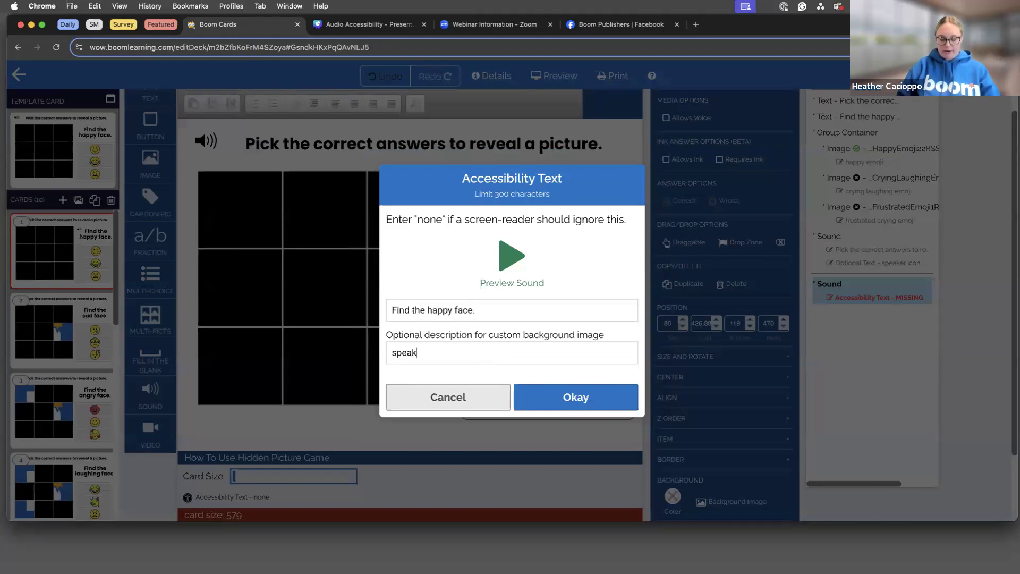
left_click(615, 403)
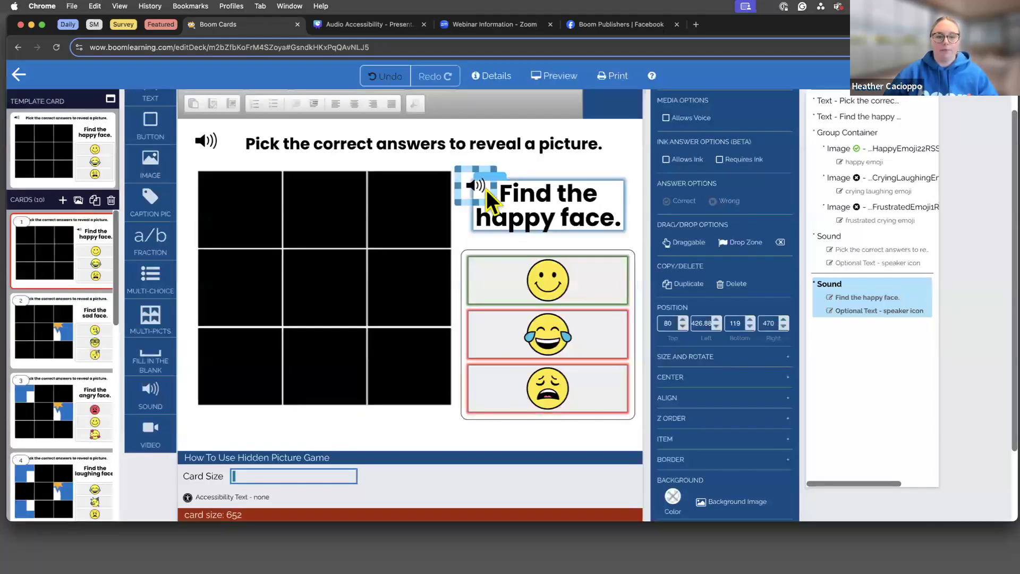
- Place a second sound beside the "Find the happy face." text on the template card without choosing a recording
left_click(79, 324)
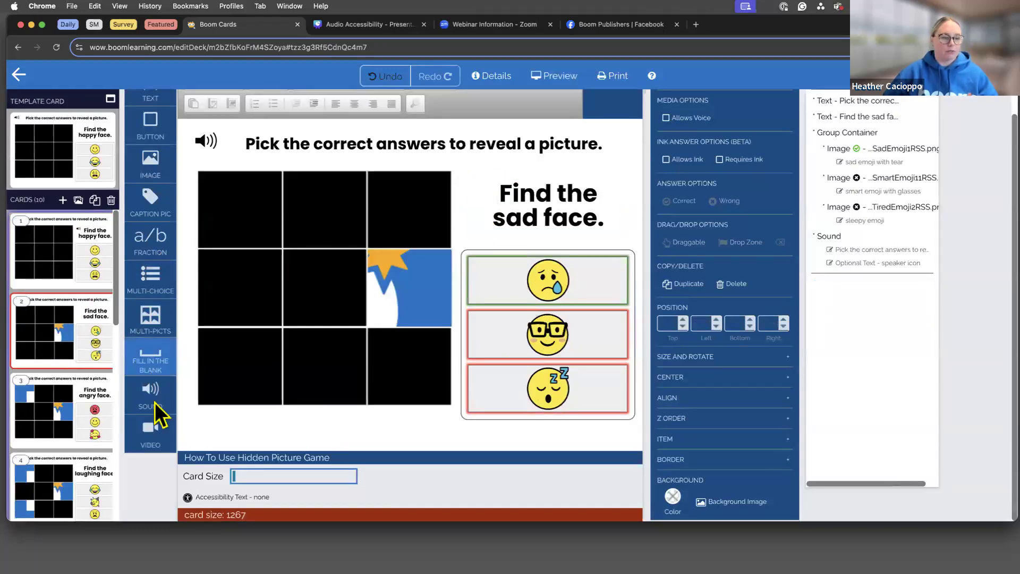
left_click(81, 167)
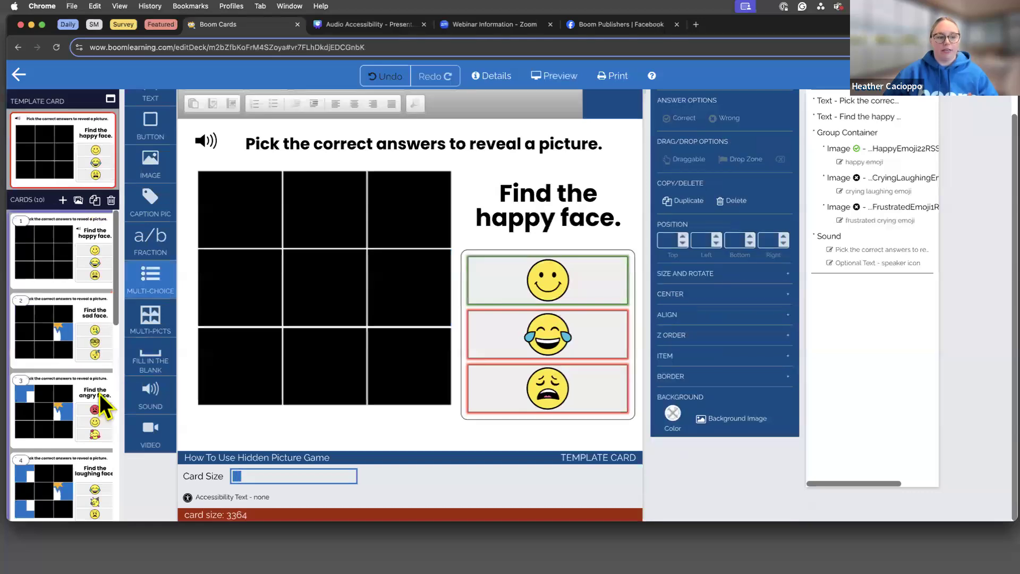
left_click_drag(150, 390, 480, 181)
left_click(827, 104)
- On card 2, inspect the inherited second sound's accessibility text and audio options without changing them
left_click(85, 349)
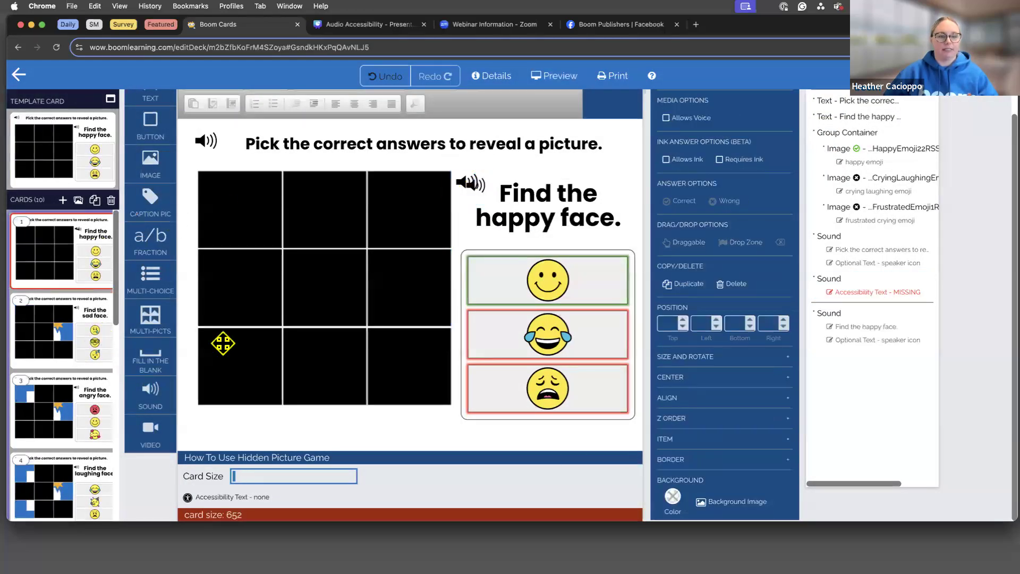
left_click(875, 293)
left_click(500, 397)
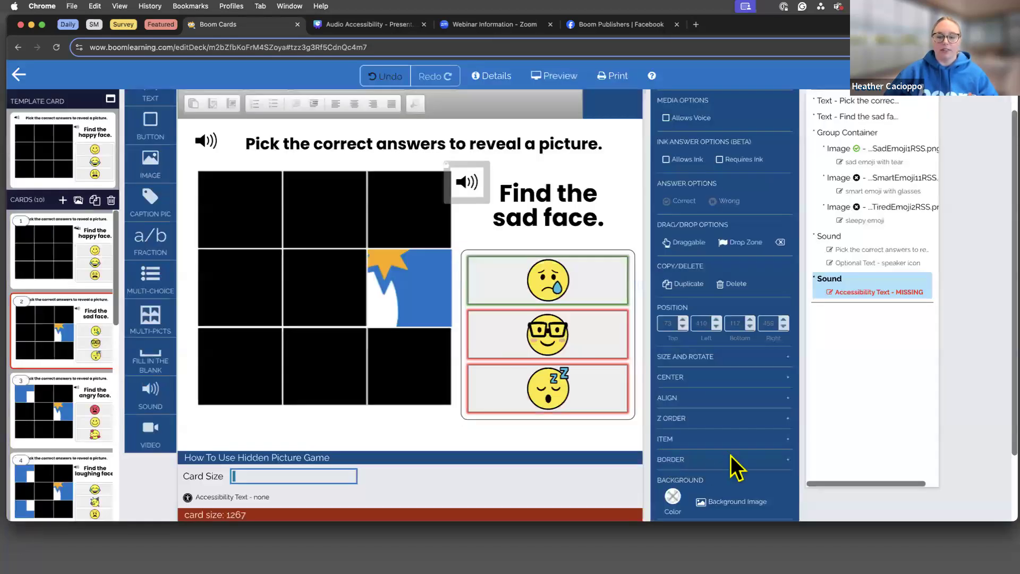
scroll(712, 475, "down", 3)
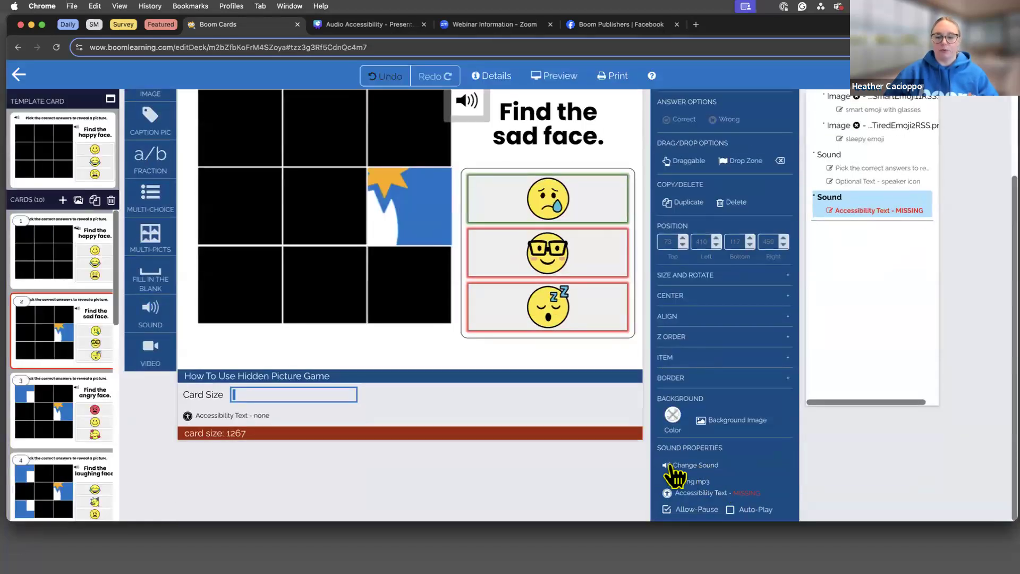
left_click(688, 466)
left_click(827, 103)
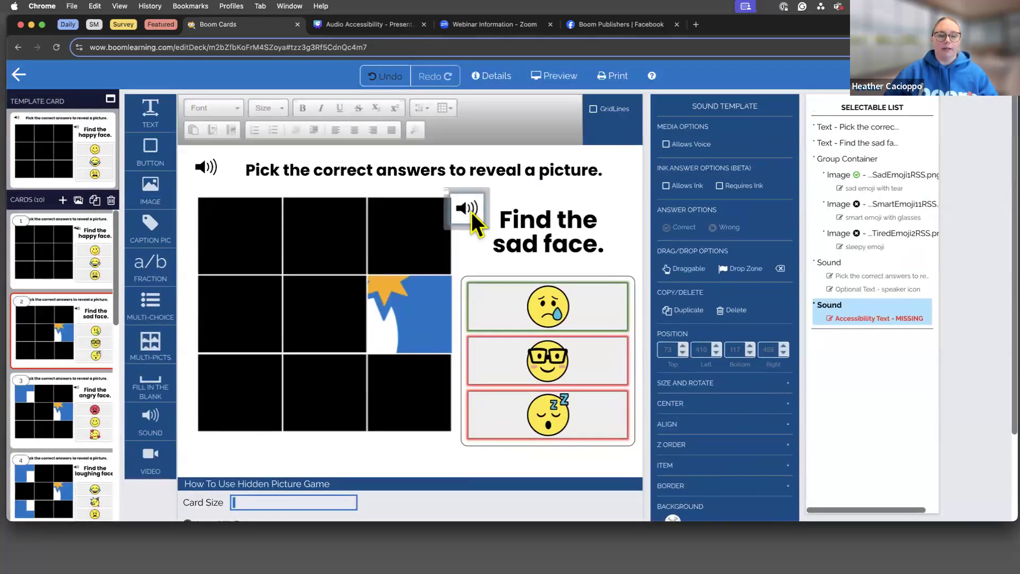
- Delete the second sound beside the "Find the happy face." text from the template card
left_click(88, 170)
left_click(465, 210)
left_click(736, 227)
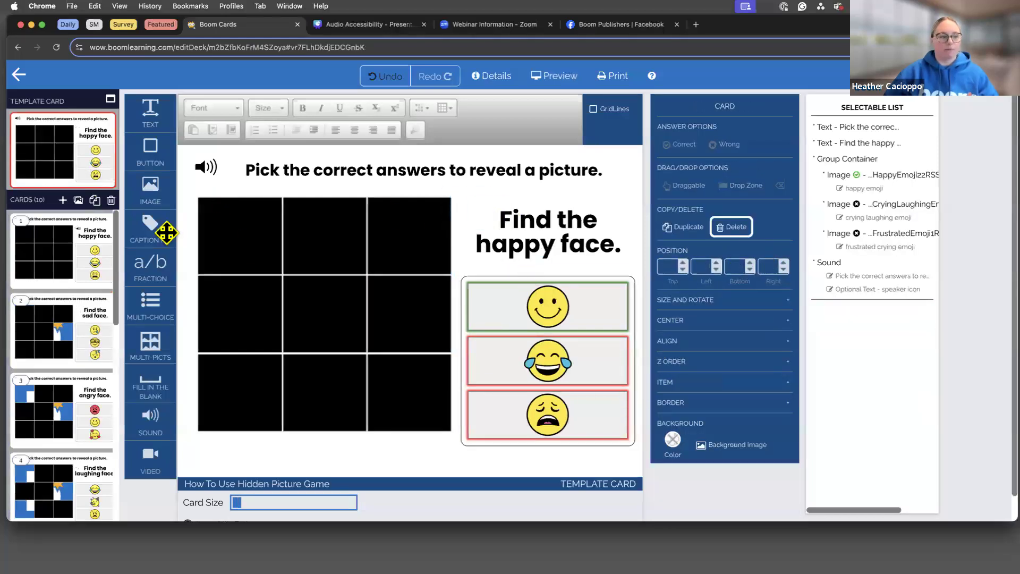
- On card 1, review the accessibility text of the sound beside the "Find the happy face." prompt without changing it
left_click(85, 255)
left_click(849, 325)
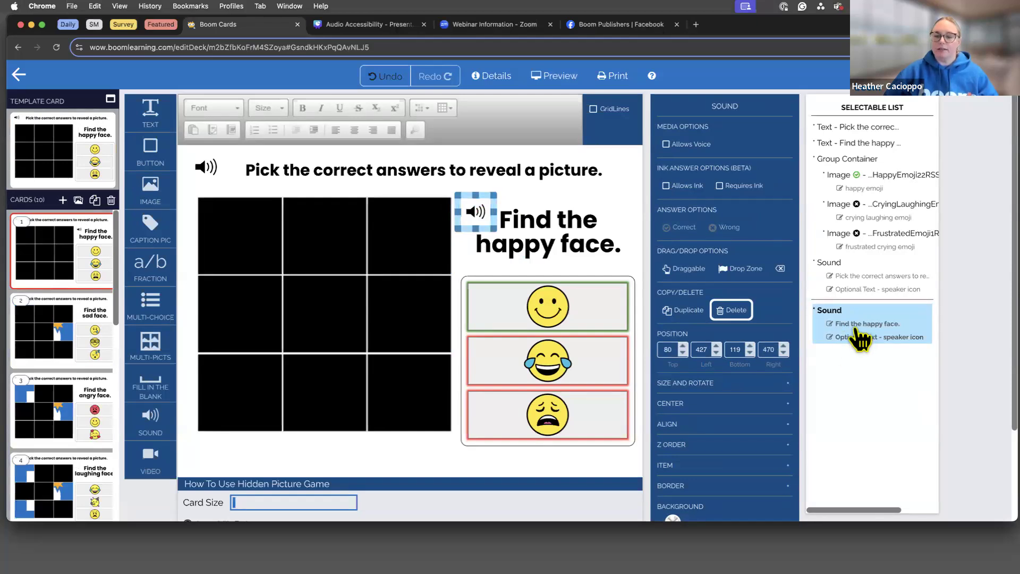
left_click(856, 336)
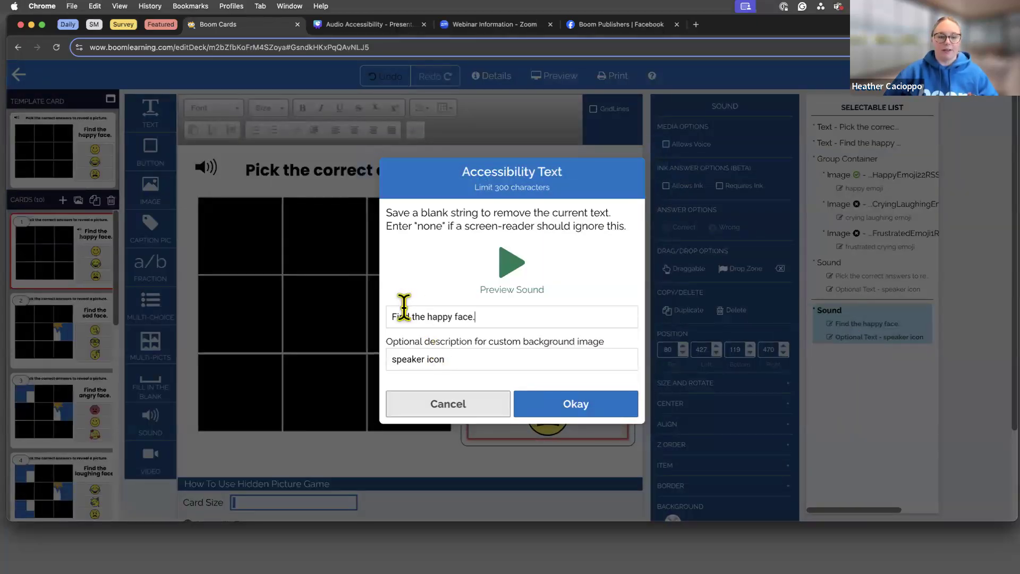
triple_click(404, 308)
left_click(544, 412)
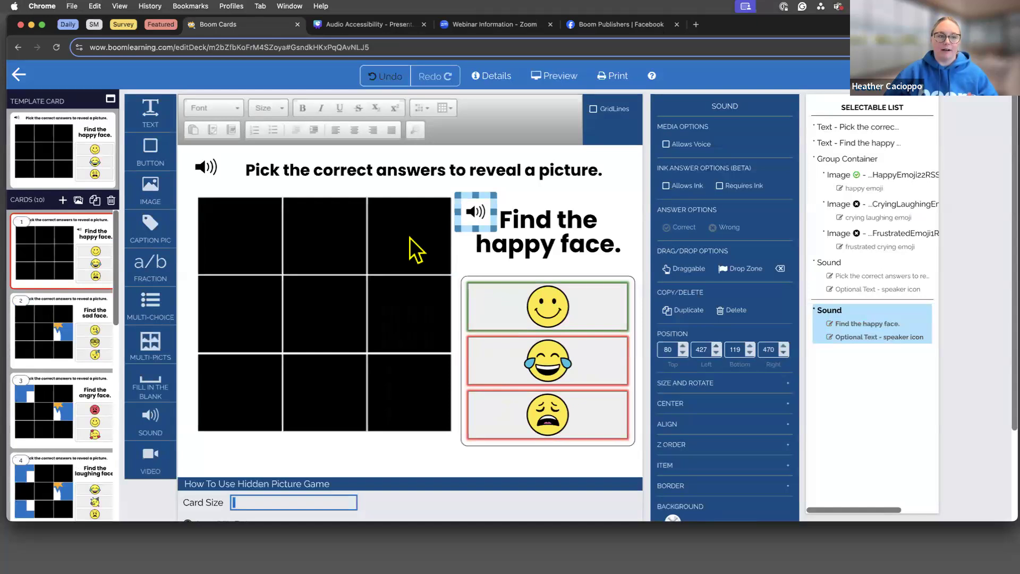
left_click(94, 168)
left_click(66, 242)
- Leave the Hidden Picture Game deck, then open the "How to Use Multiple Choice - Ruler Lengths" deck and preview it
left_click(22, 74)
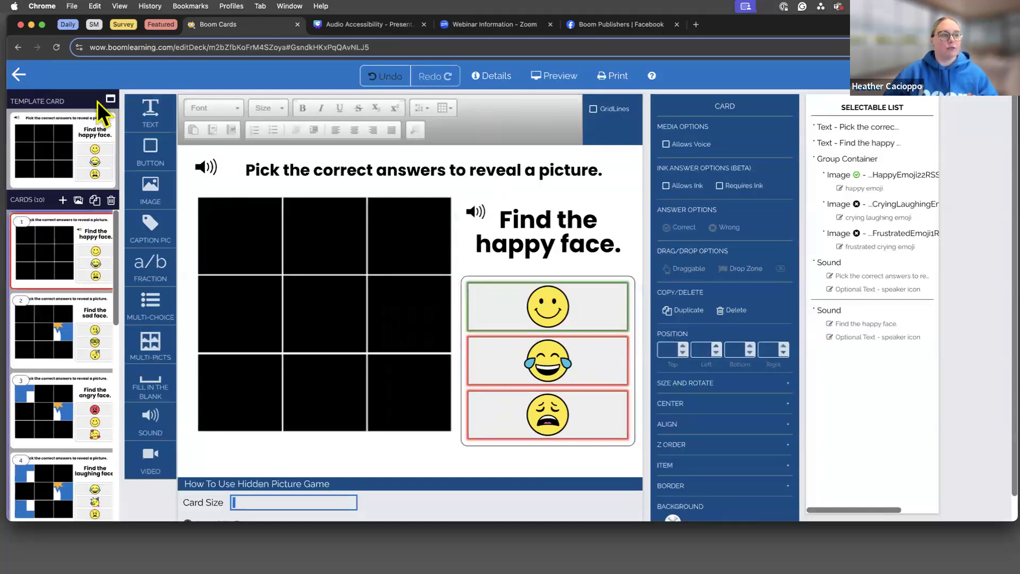
left_click(627, 330)
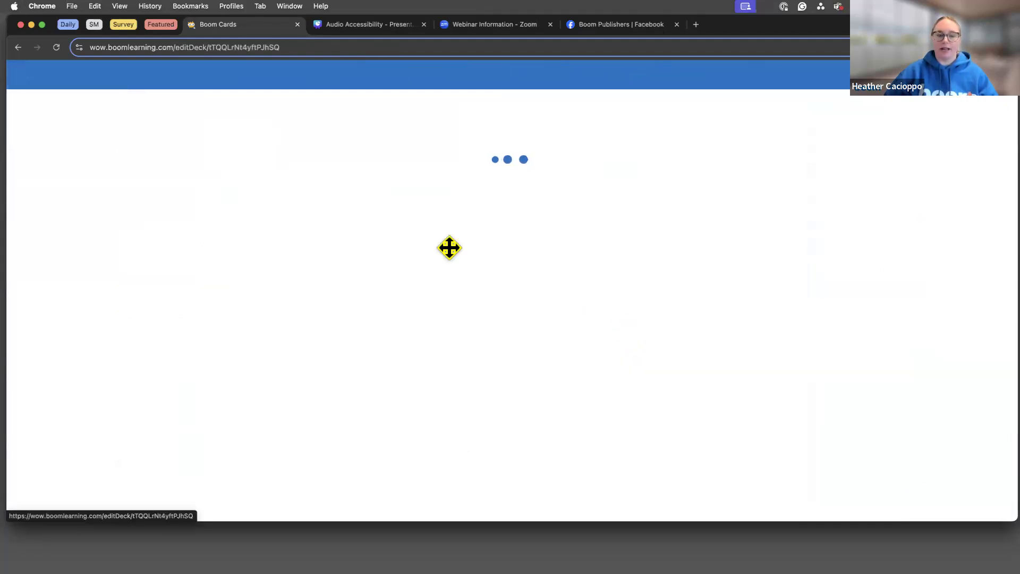
left_click(549, 80)
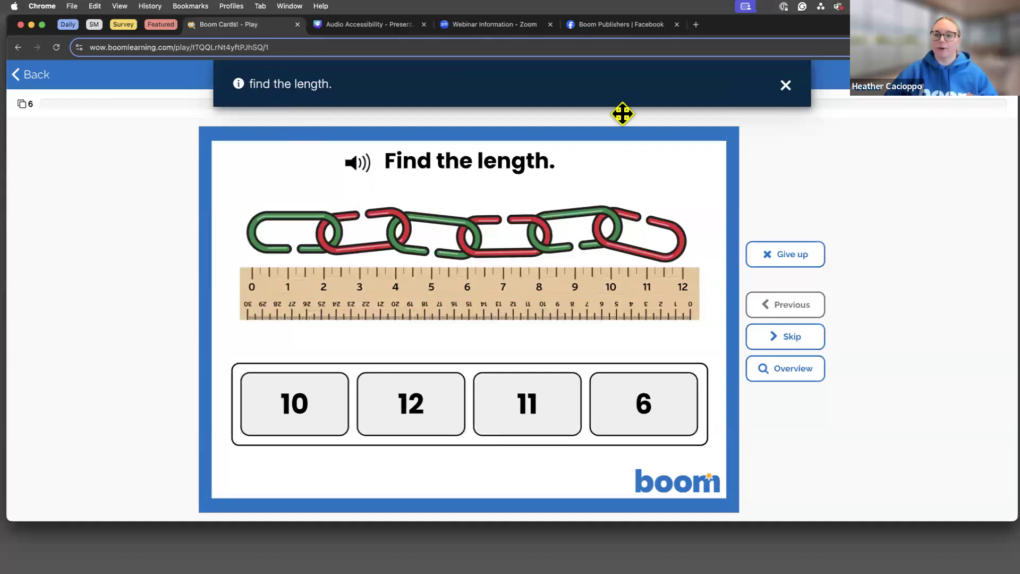
- Turn off Sound to Text while keeping all sounds on, and skip through two cards of the preview to test it
left_click(993, 74)
left_click(988, 199)
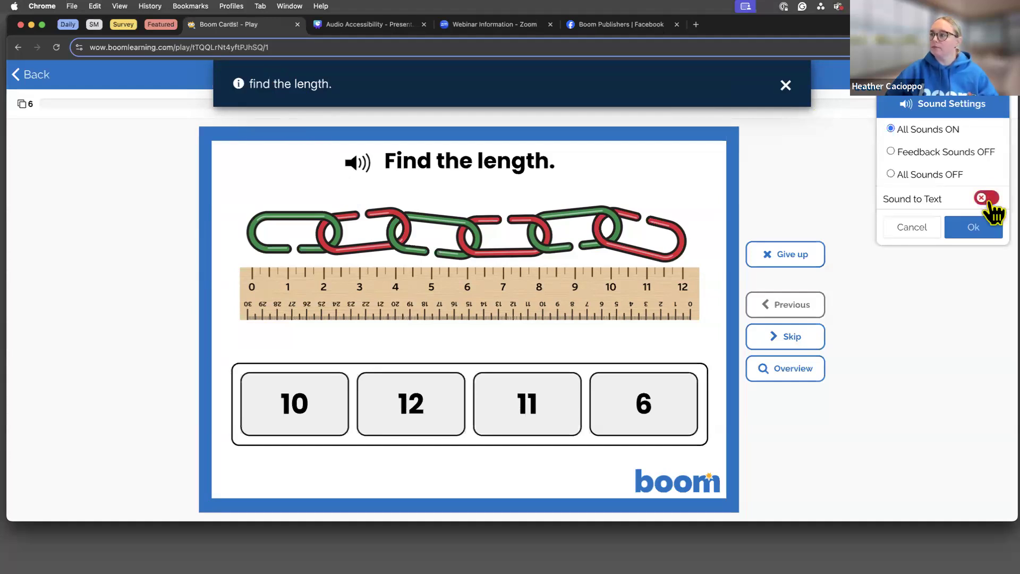
left_click(974, 227)
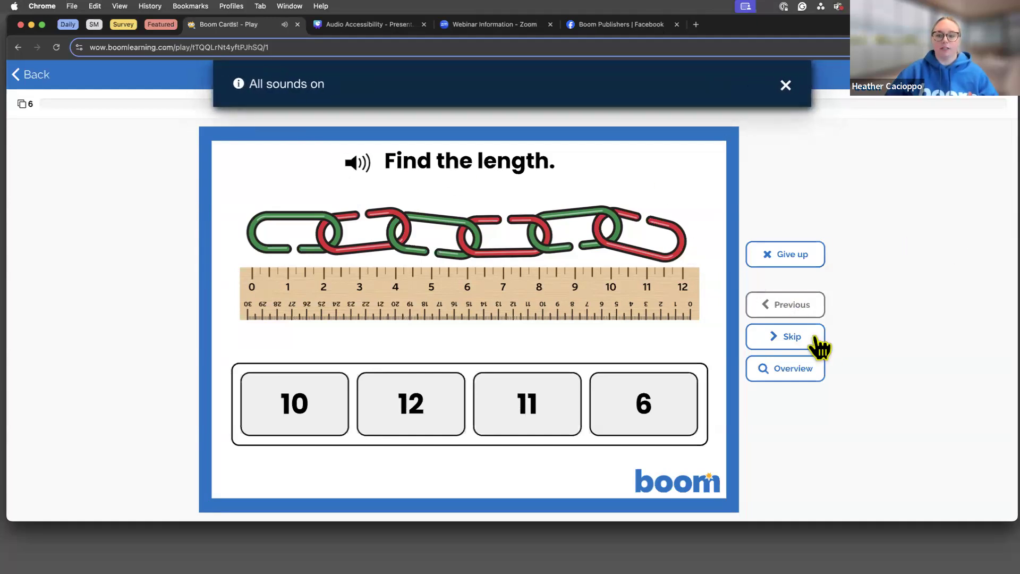
left_click(820, 348)
left_click(786, 85)
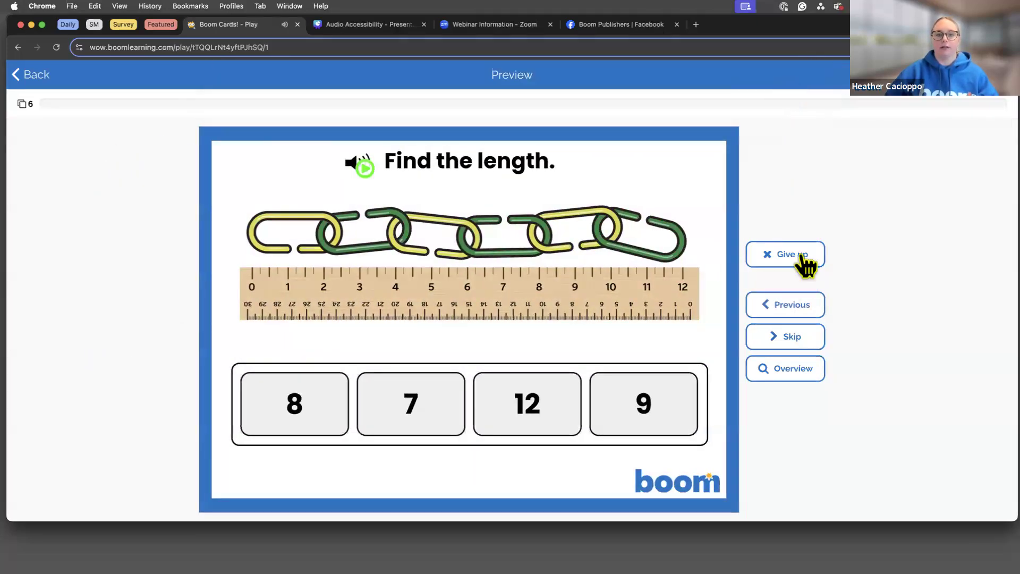
left_click(797, 345)
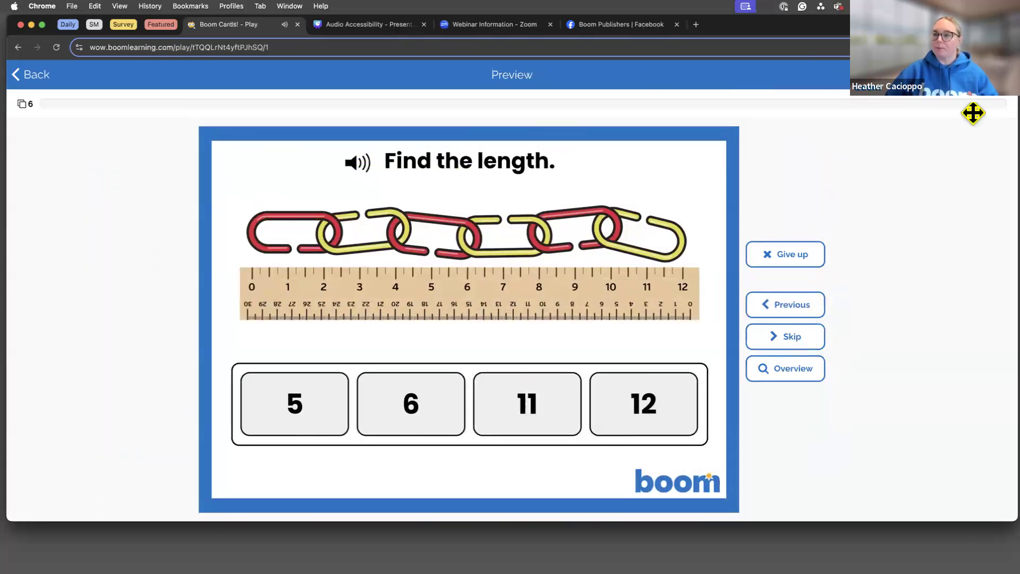
- Turn Sound to Text back on with all sounds on, test it on the next card and quit the preview
left_click(993, 75)
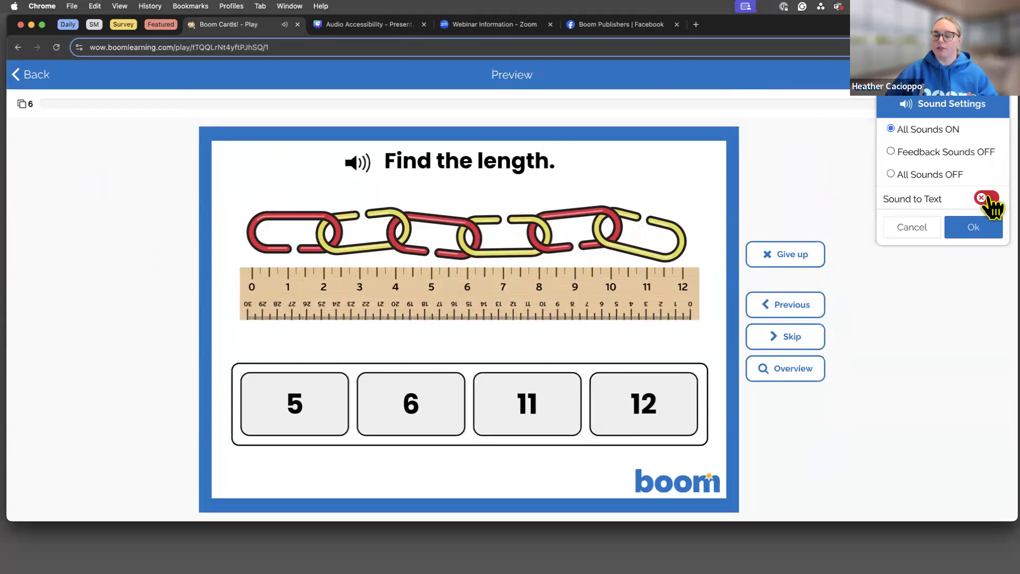
left_click(980, 228)
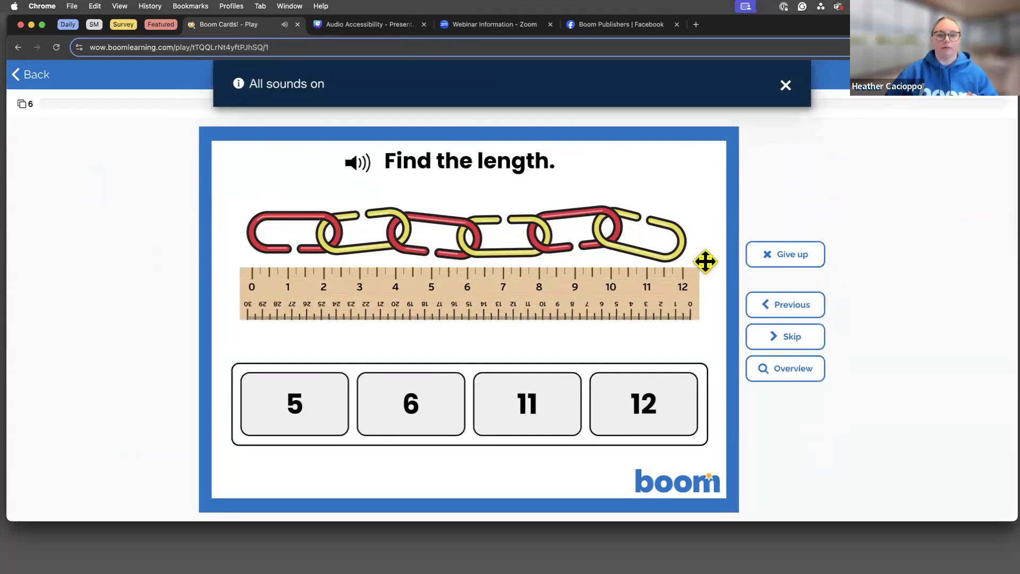
left_click(770, 337)
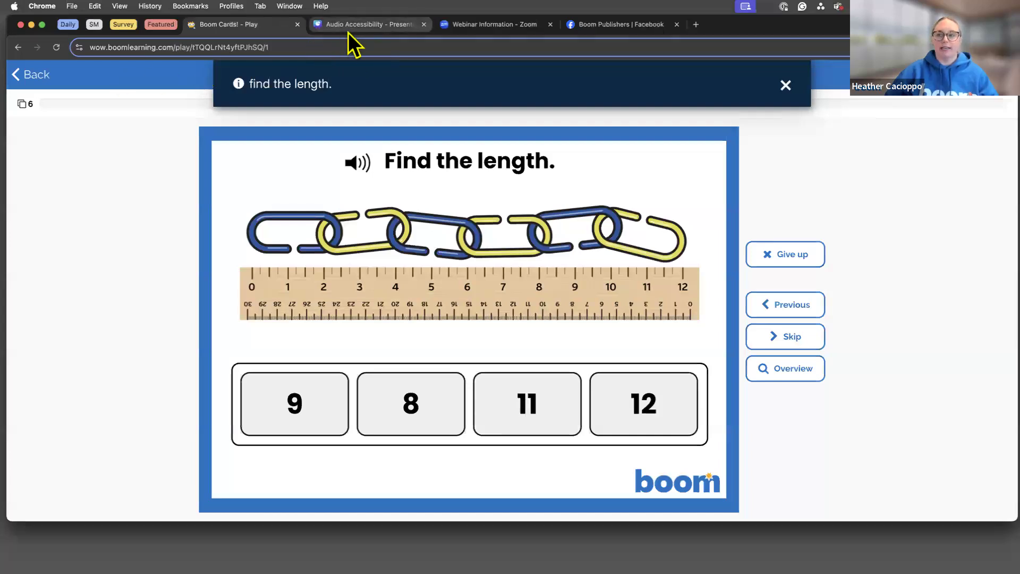
left_click(35, 77)
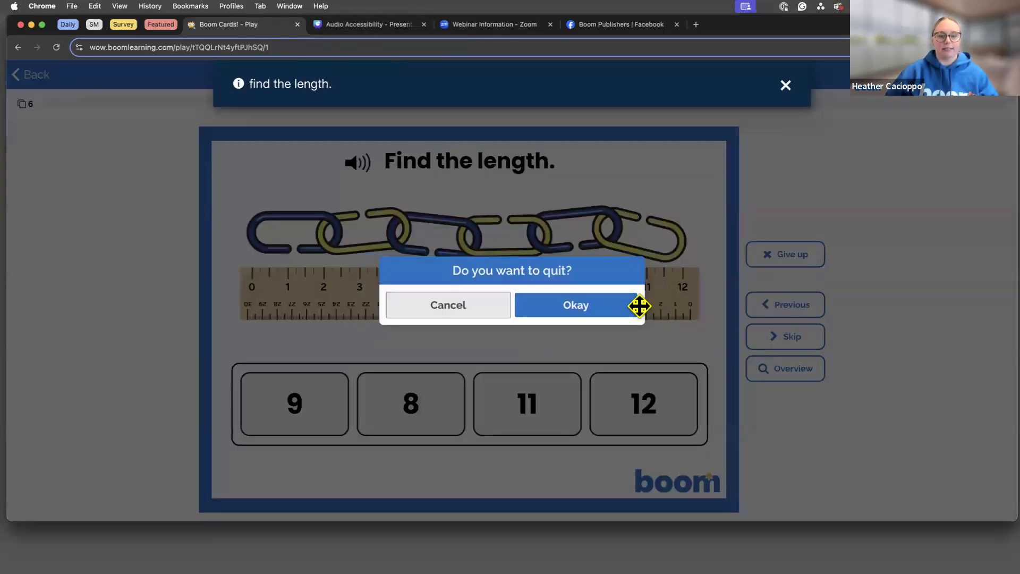
left_click(621, 305)
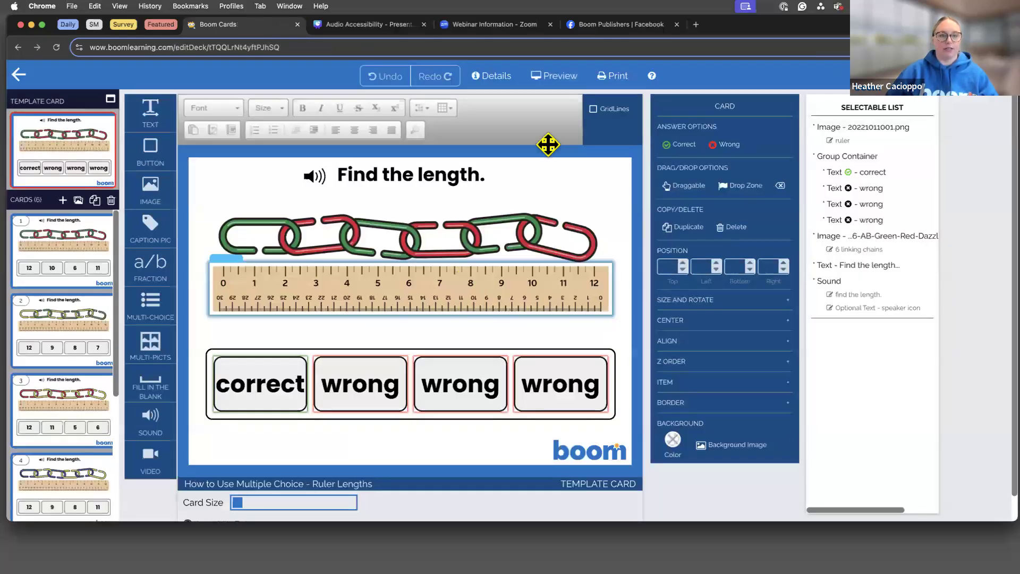
- Switch to the Audio Accessibility presentation in Canva and present the "Action Step" slide full screen
left_click(366, 24)
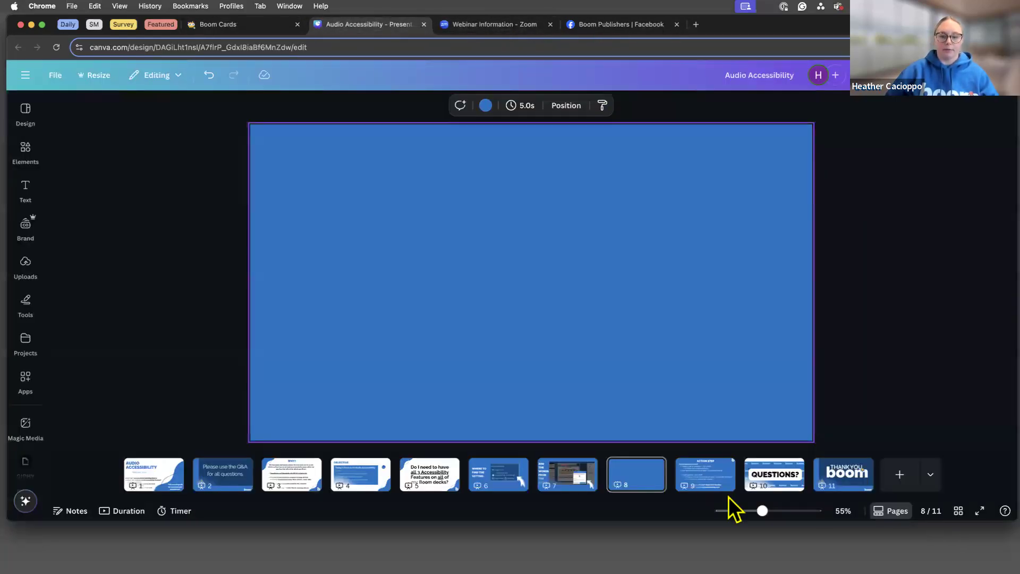
left_click(700, 484)
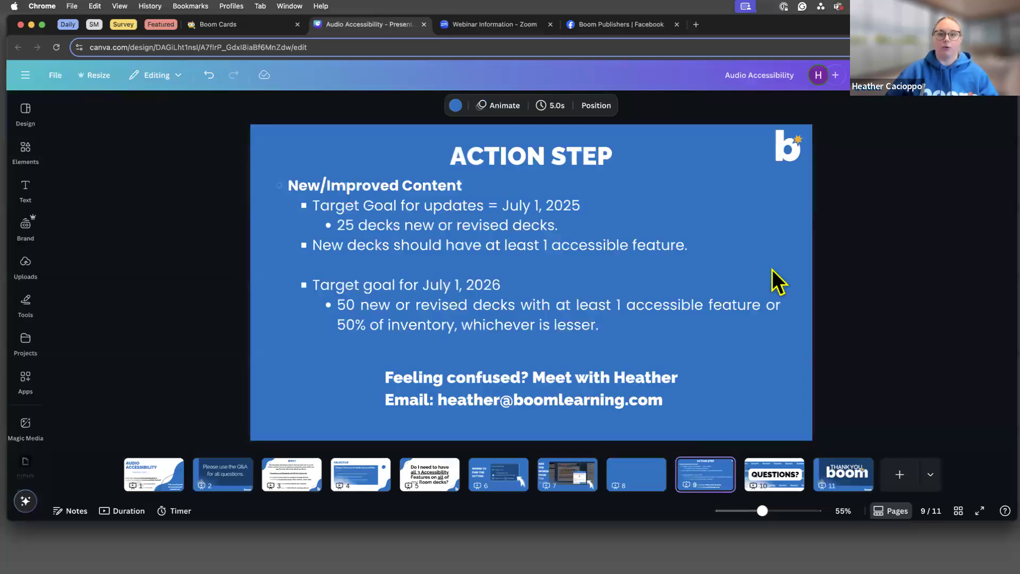
left_click(982, 514)
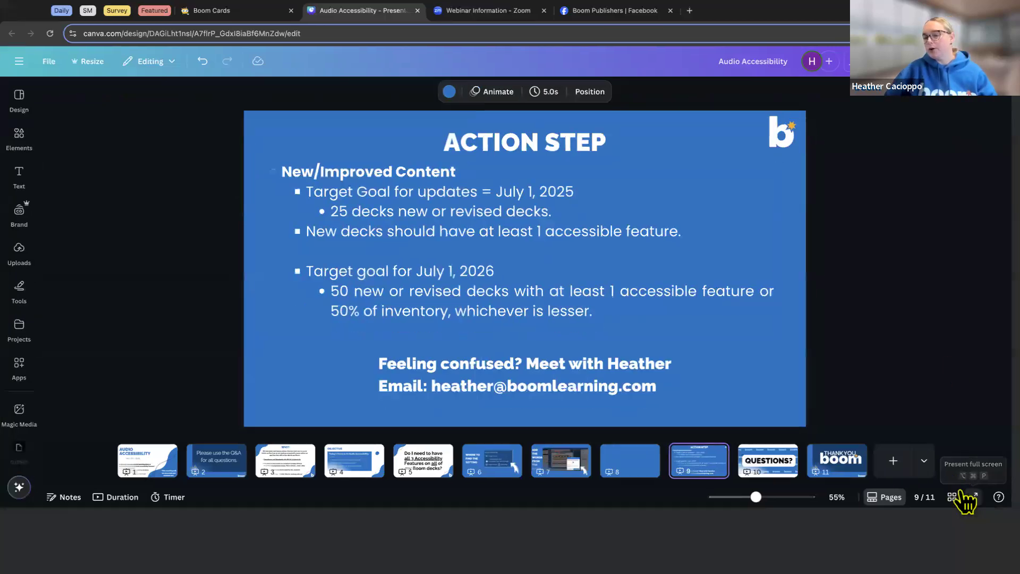
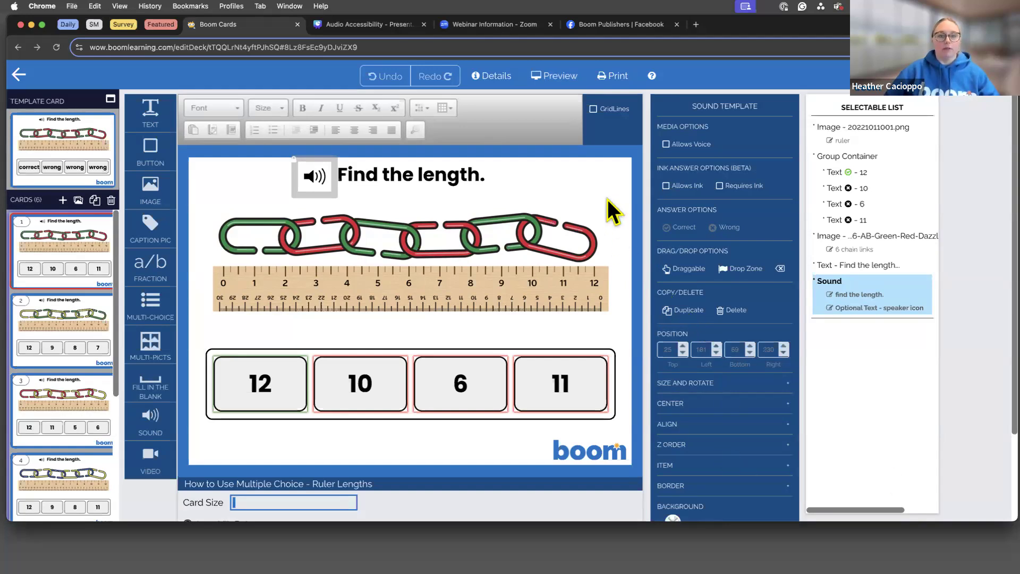
- In the Audio Accessibility presentation in Canva, present the "Questions?" slide full screen and exit the slideshow
left_click(372, 30)
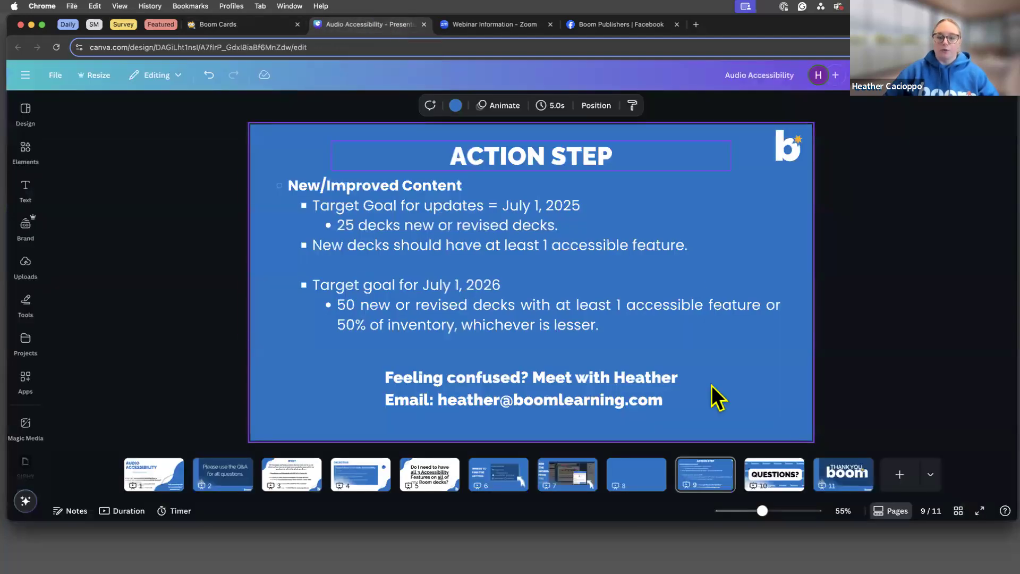
left_click(778, 479)
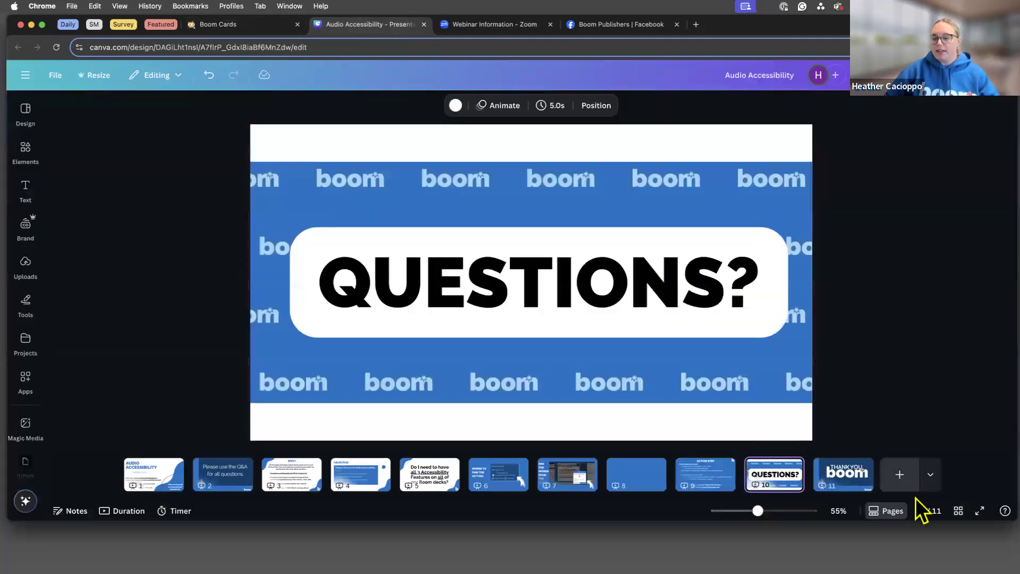
left_click(982, 510)
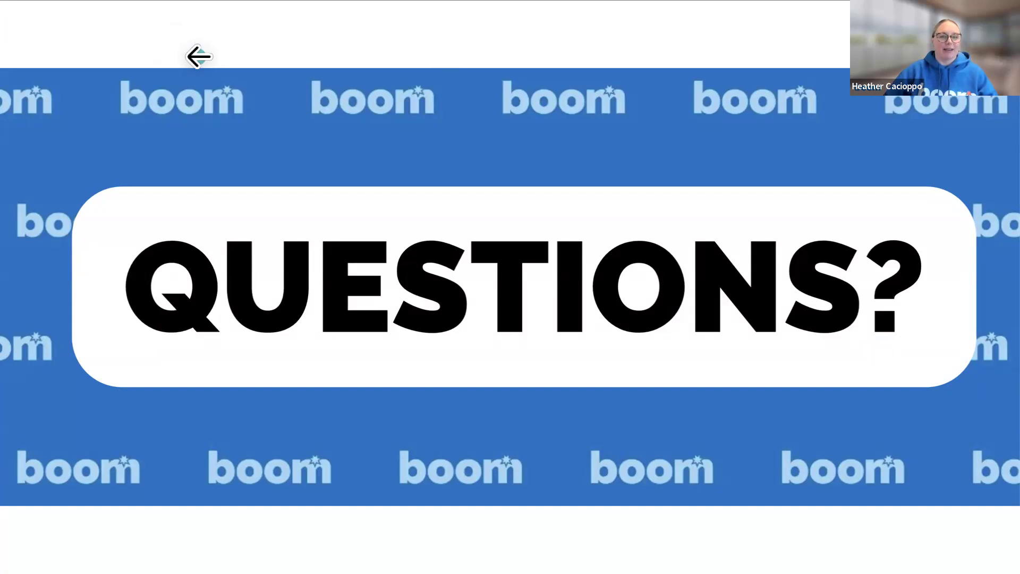
left_click(199, 56)
key("Right")
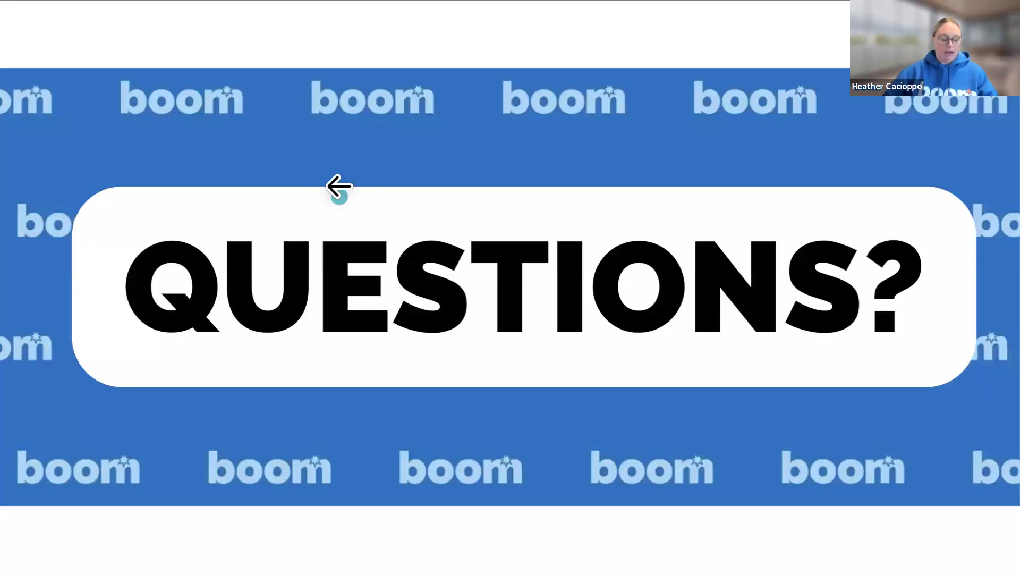
key("Escape")
- Switch back to the Boom Cards ruler deck and inspect the "Find the length." text and its sound on cards 1 and 2
left_click(256, 27)
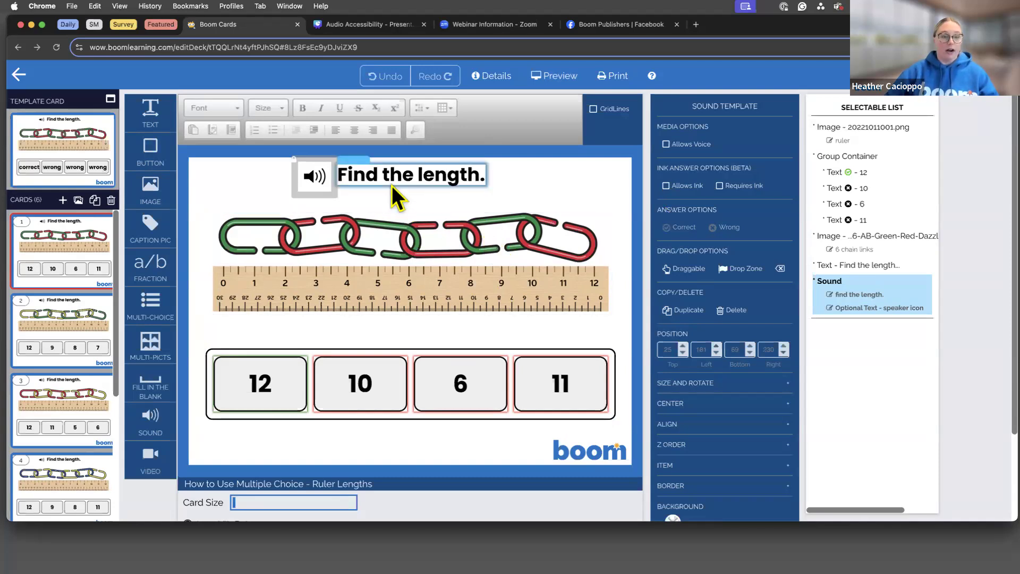
left_click(265, 177)
left_click(326, 179)
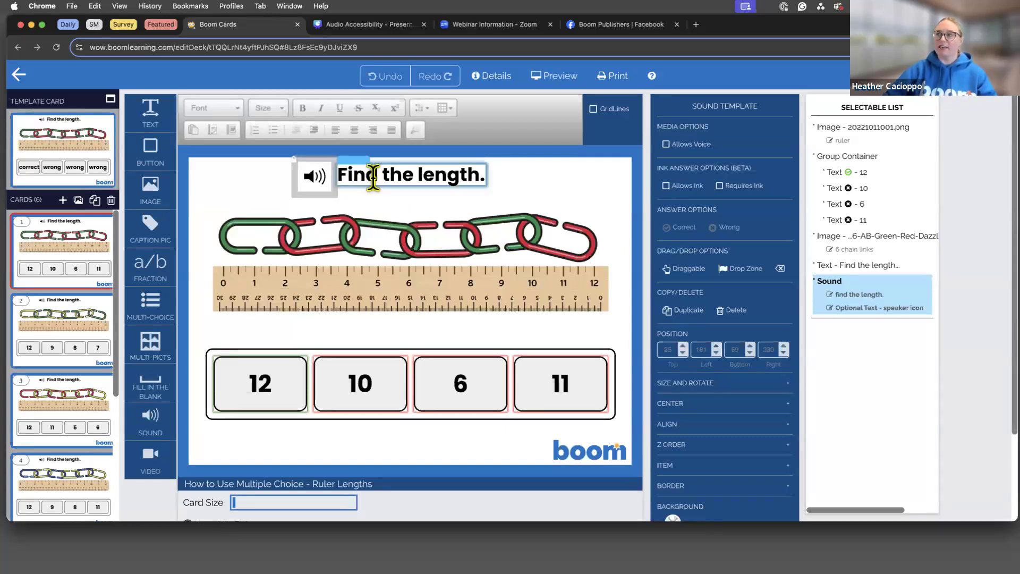
left_click(71, 328)
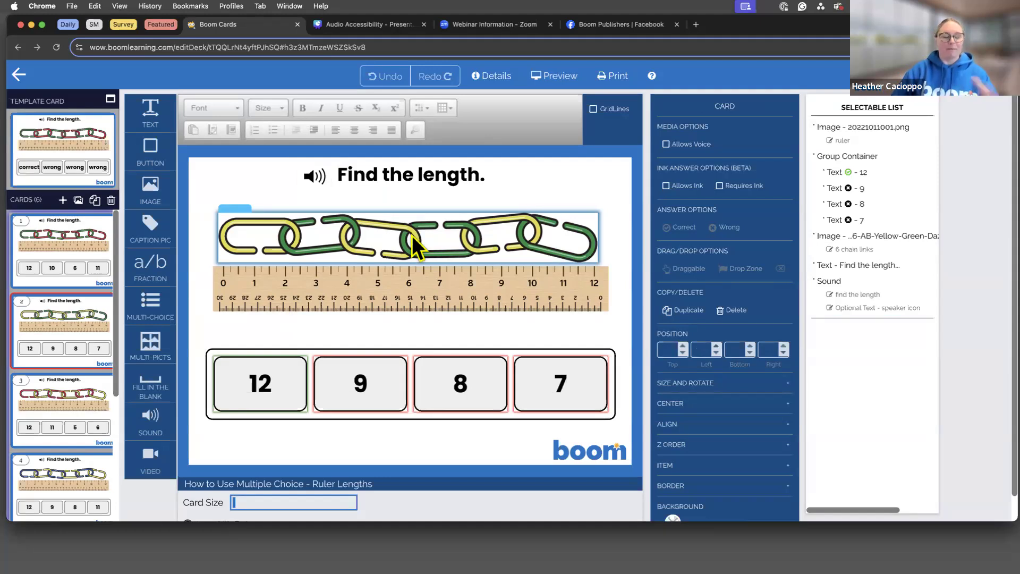
left_click(420, 197)
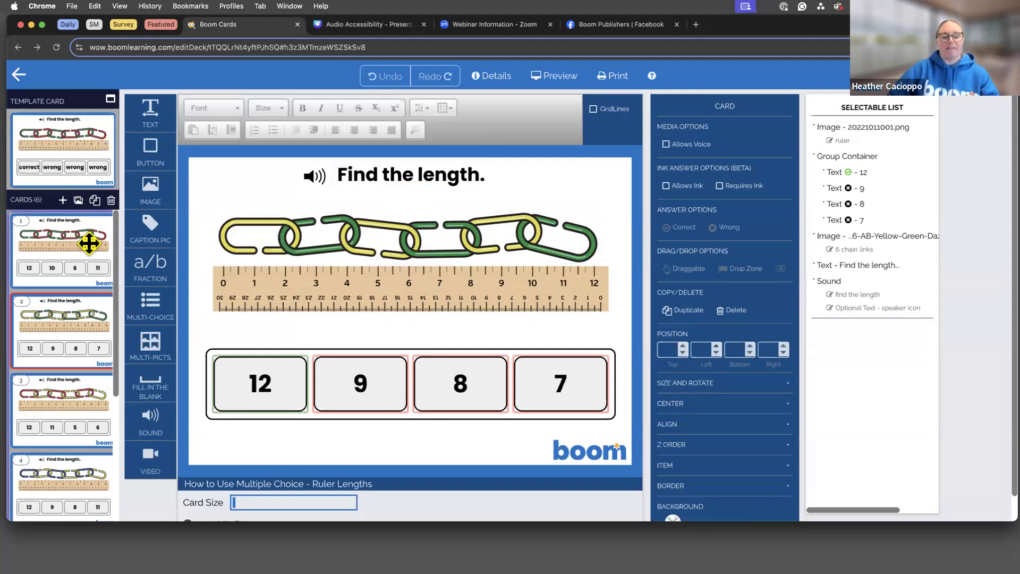
left_click(343, 179)
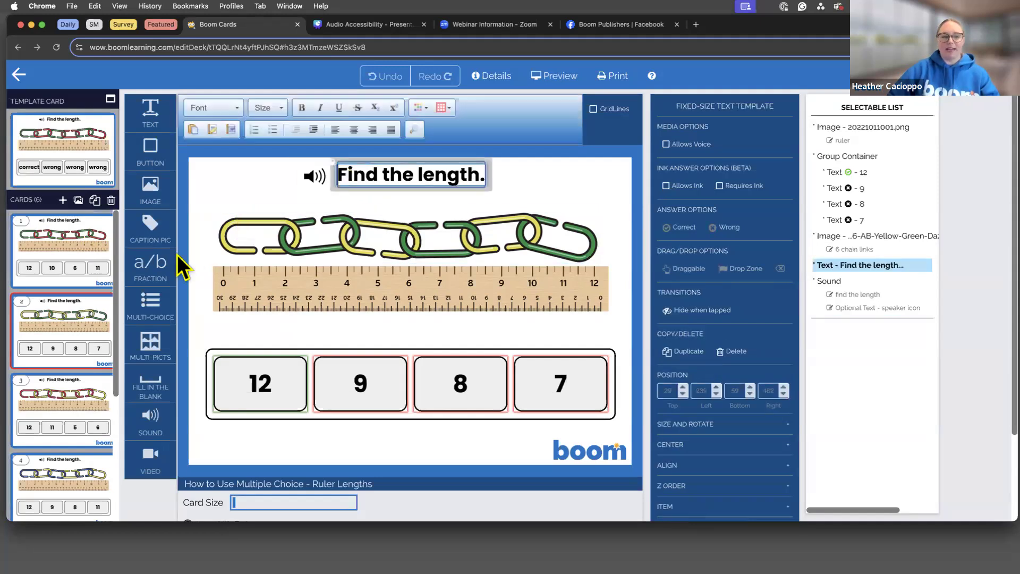
left_click(81, 326)
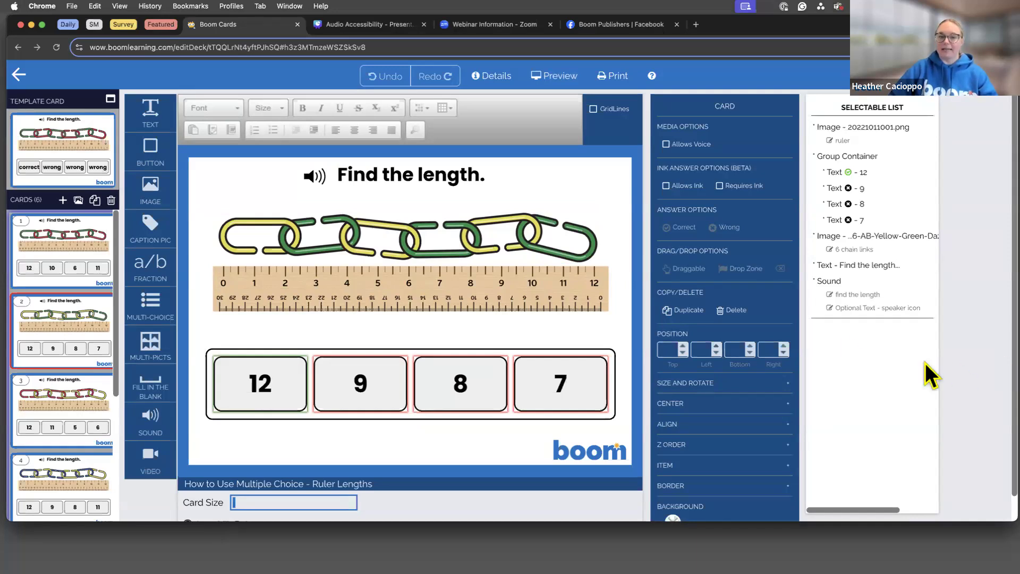
- Switch to the Audio Accessibility presentation in Canva, present the "Action Step" slide full screen and advance to the "Thank You" slide
left_click(353, 25)
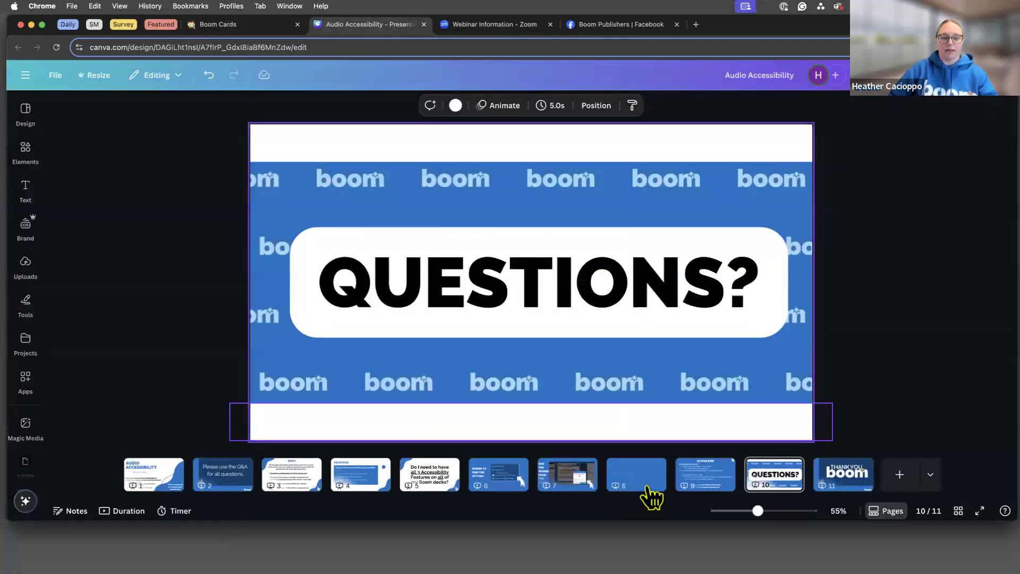
left_click(710, 481)
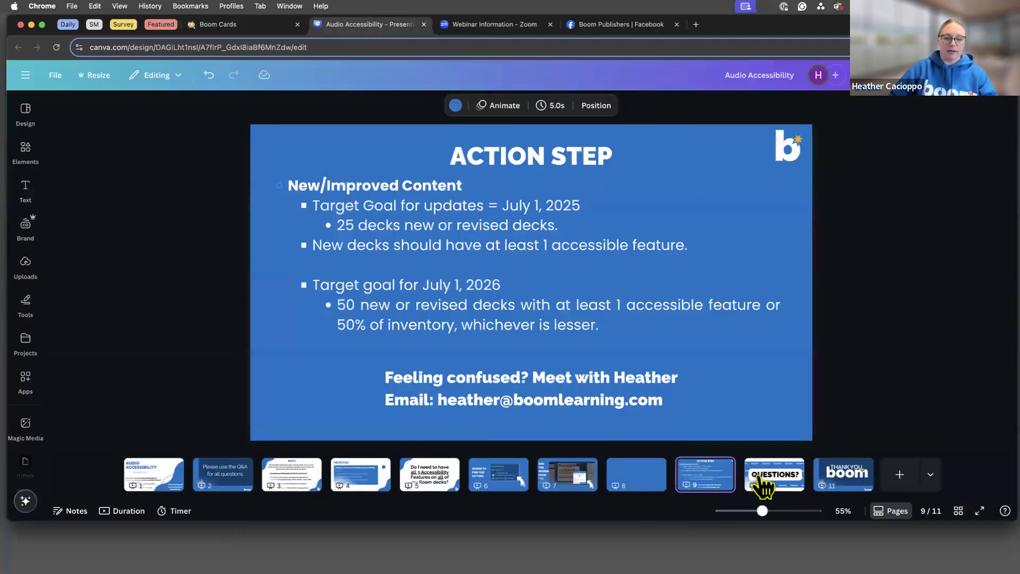
left_click(979, 510)
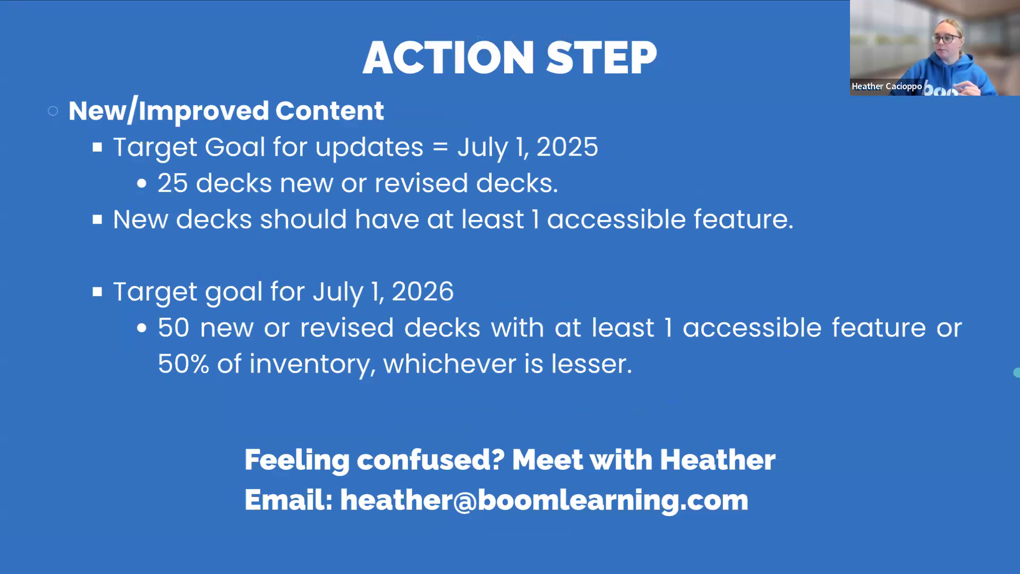
left_click(899, 381)
left_click(915, 366)
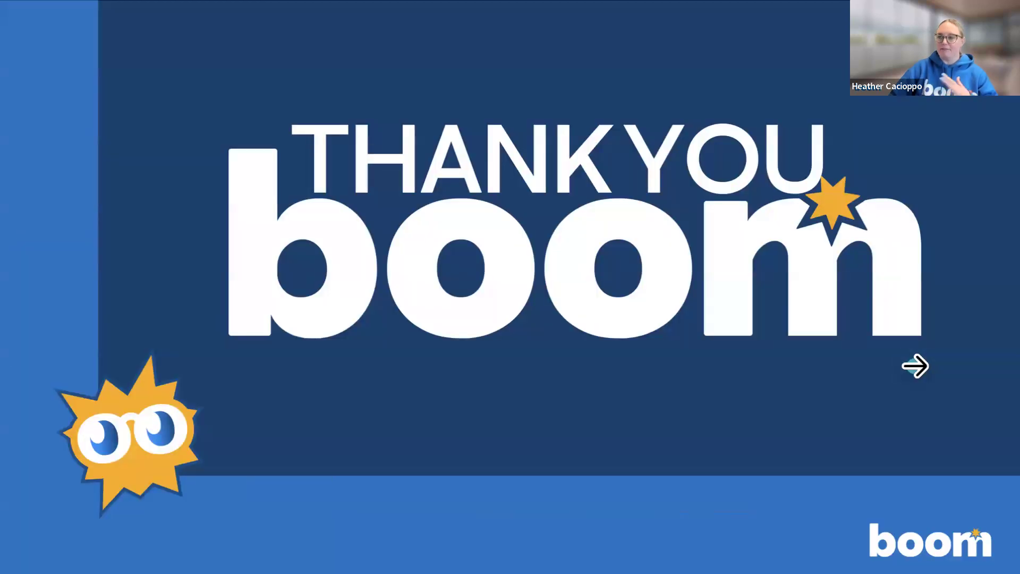